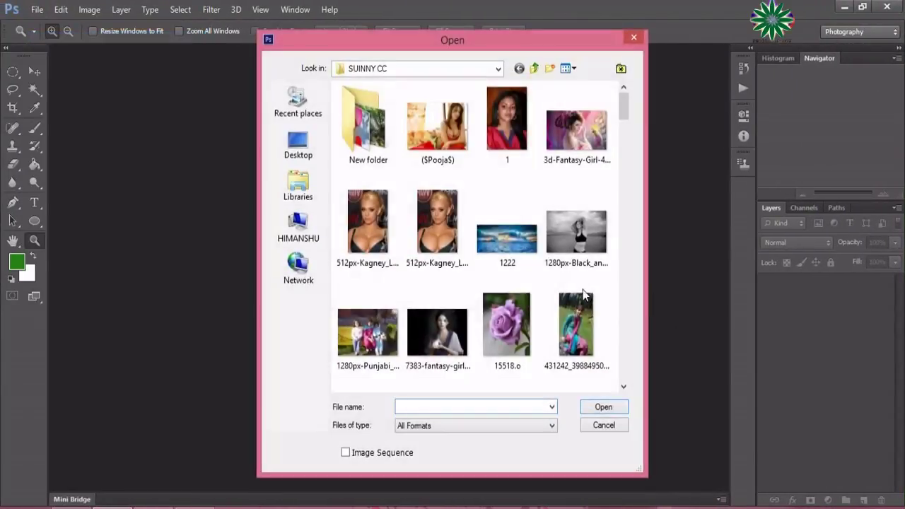
# Open child-920128_960_720.jpg from the SUINNY CC folder.
pyautogui.moveTo(626, 110); pyautogui.dragTo(638, 187)
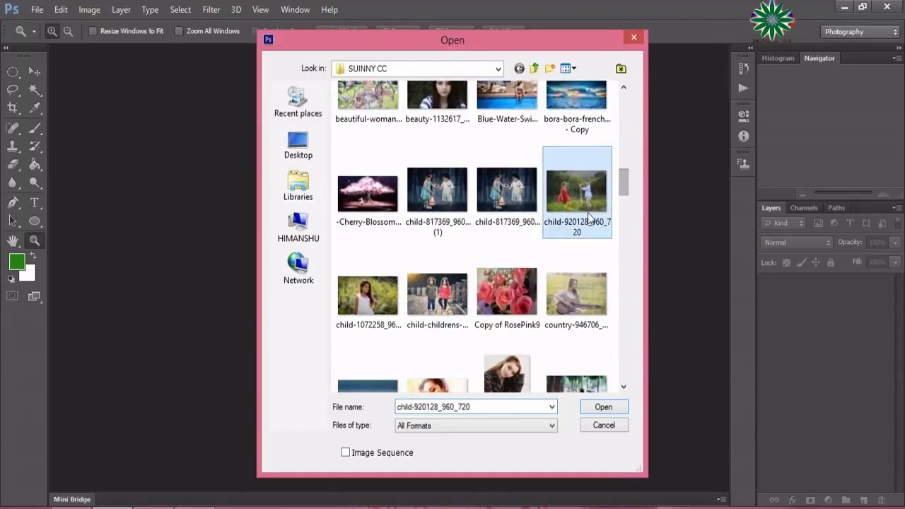
pyautogui.doubleClick(579, 201)
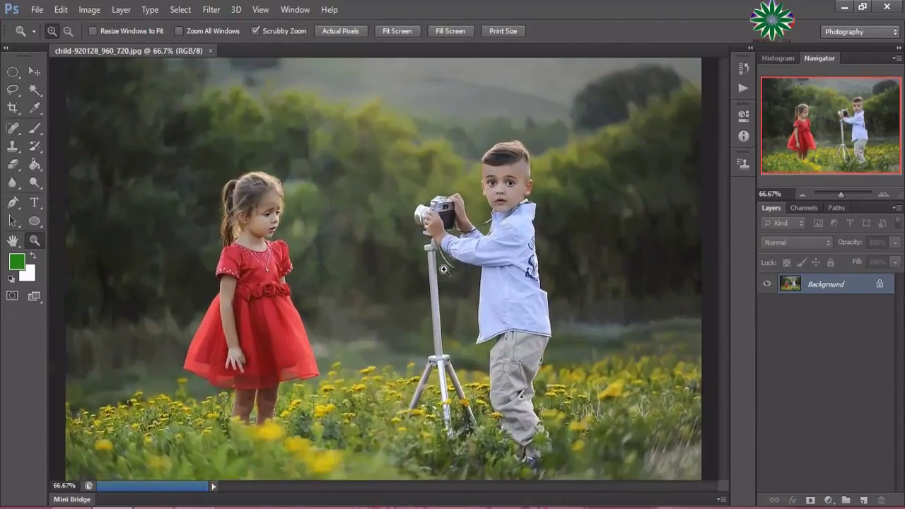
# View the image at 100% and duplicate Background into a Background copy layer.
pyautogui.click(443, 268)
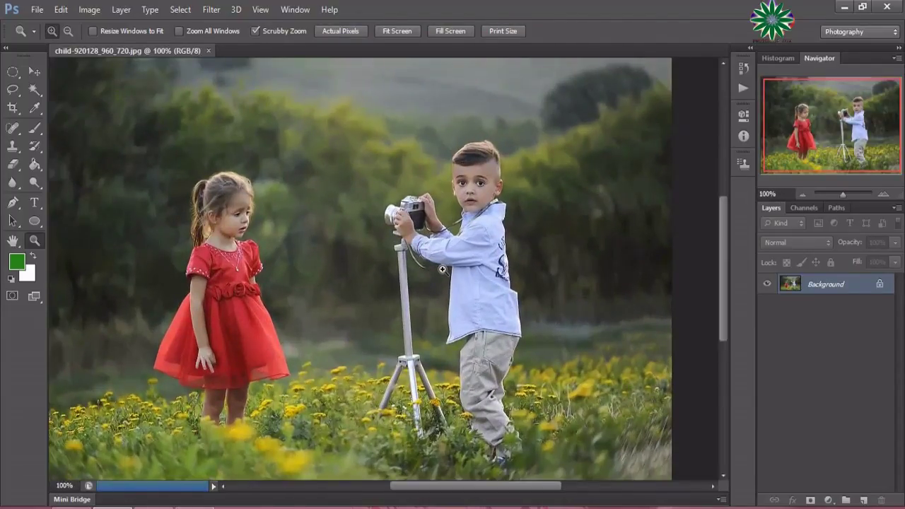
pyautogui.moveTo(452, 488); pyautogui.dragTo(436, 488)
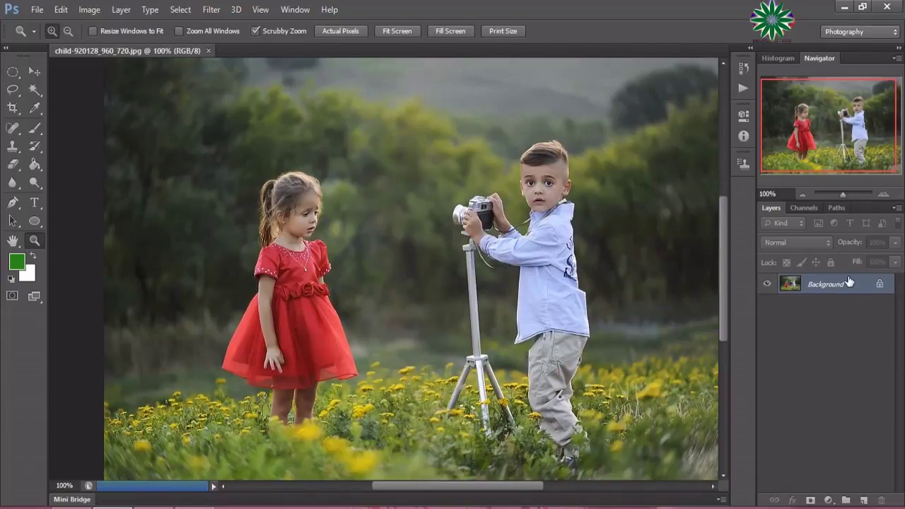
pyautogui.moveTo(860, 290); pyautogui.dragTo(864, 463)
pyautogui.moveTo(857, 286); pyautogui.dragTo(863, 499)
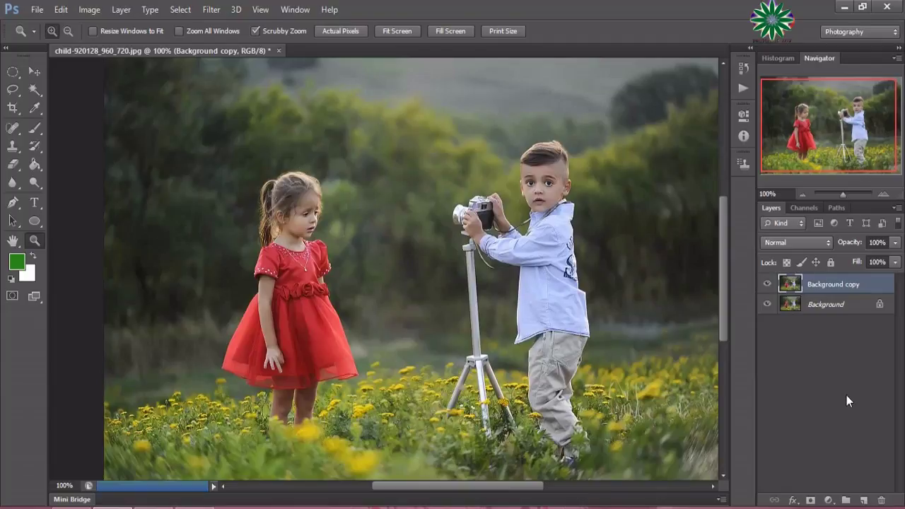
# Add a Curves 1 adjustment with shadows pulled down and highlights raised.
pyautogui.click(827, 500)
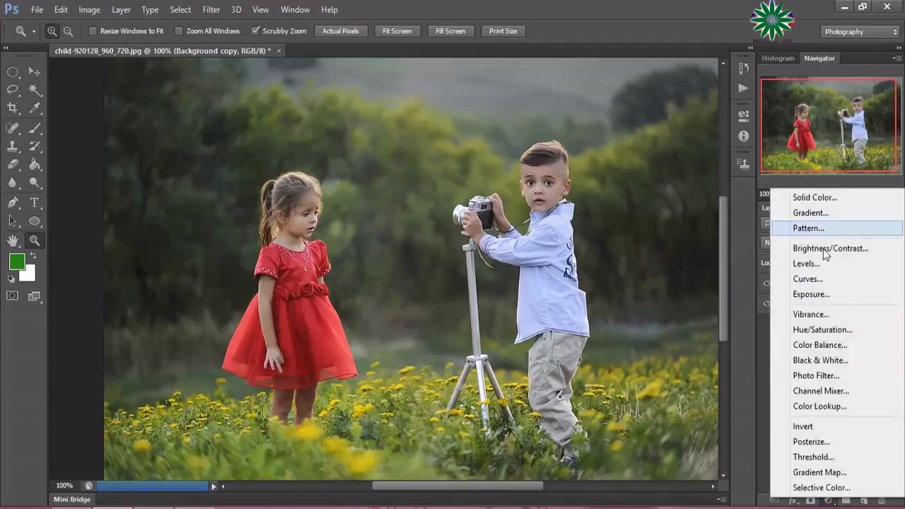
pyautogui.click(816, 280)
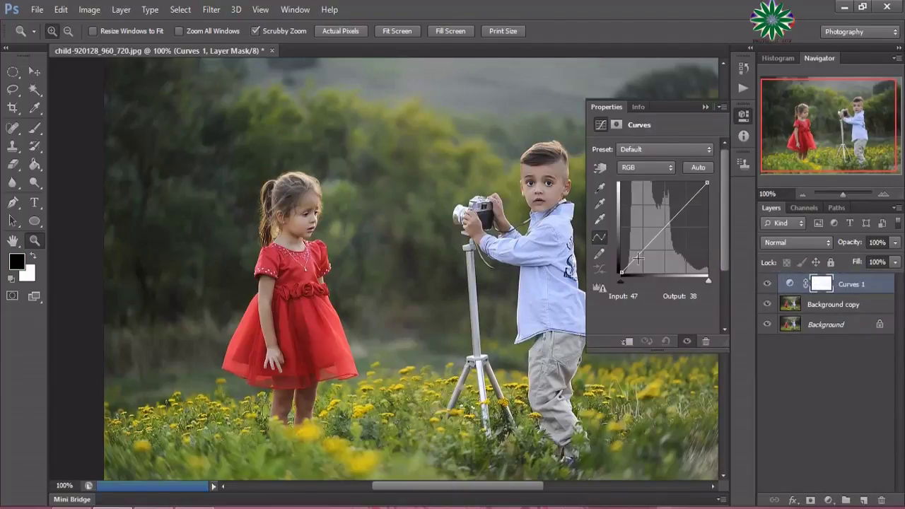
pyautogui.moveTo(637, 256); pyautogui.dragTo(637, 262)
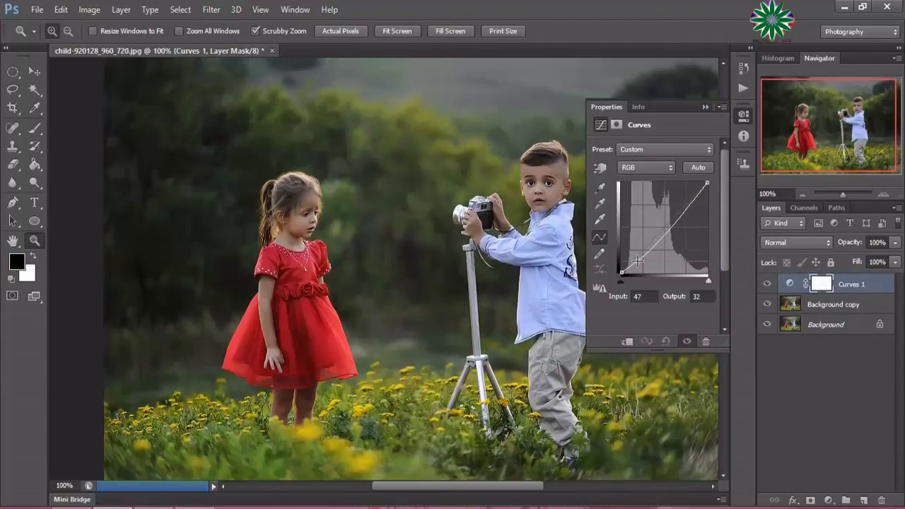
pyautogui.click(687, 210)
pyautogui.moveTo(687, 210); pyautogui.dragTo(682, 200)
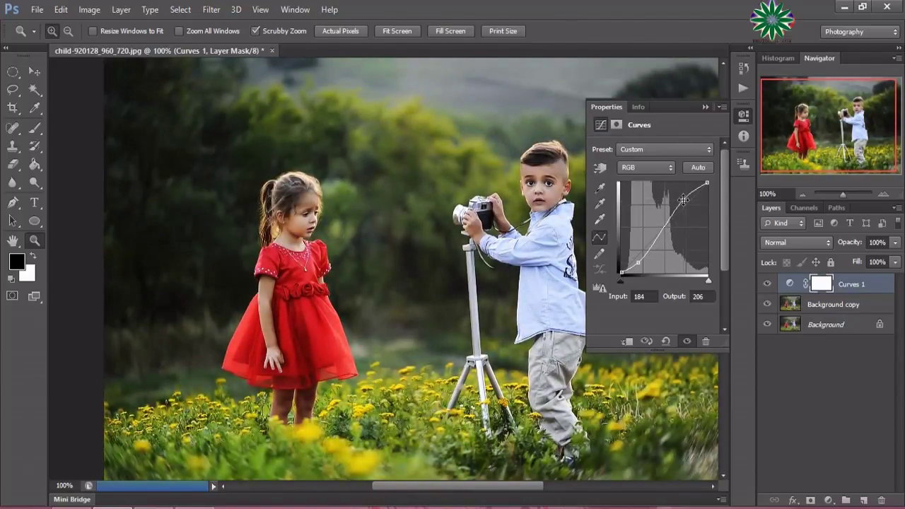
pyautogui.click(704, 106)
# Set Curves 1 to Screen blend mode at 42% opacity.
pyautogui.click(806, 245)
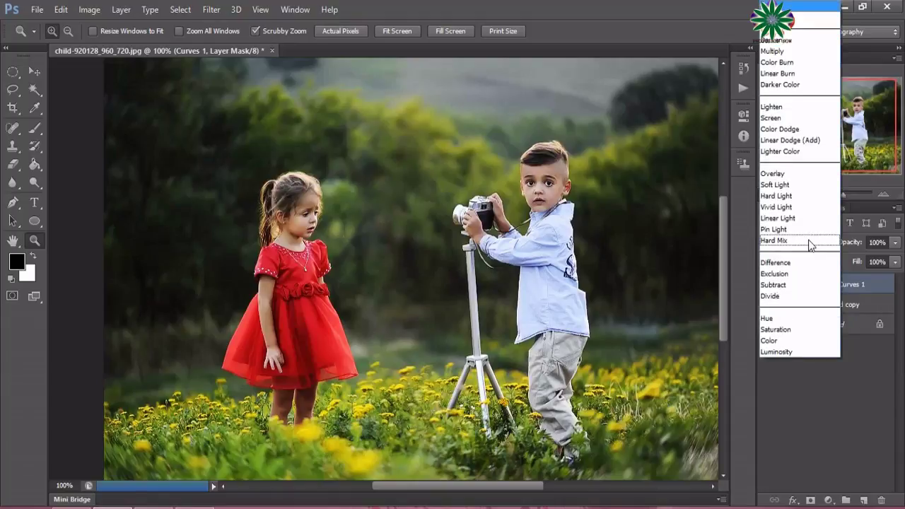
pyautogui.click(799, 117)
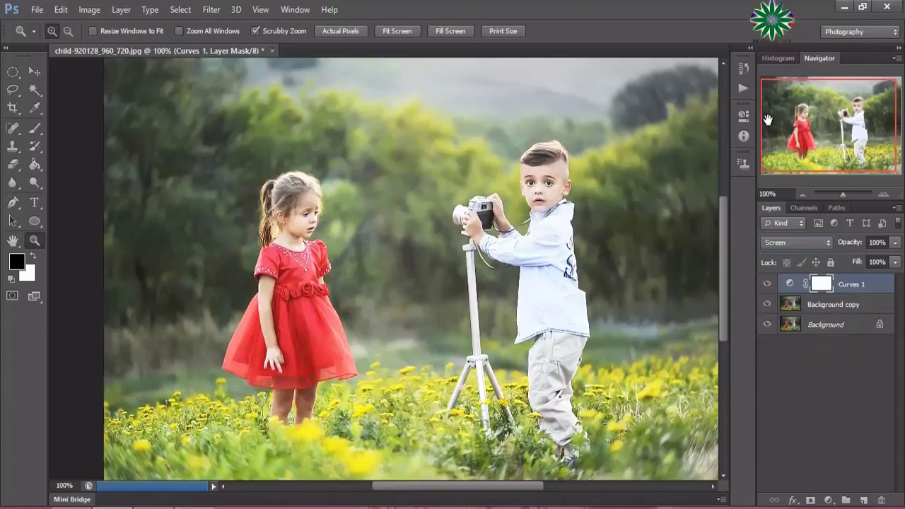
pyautogui.click(894, 261)
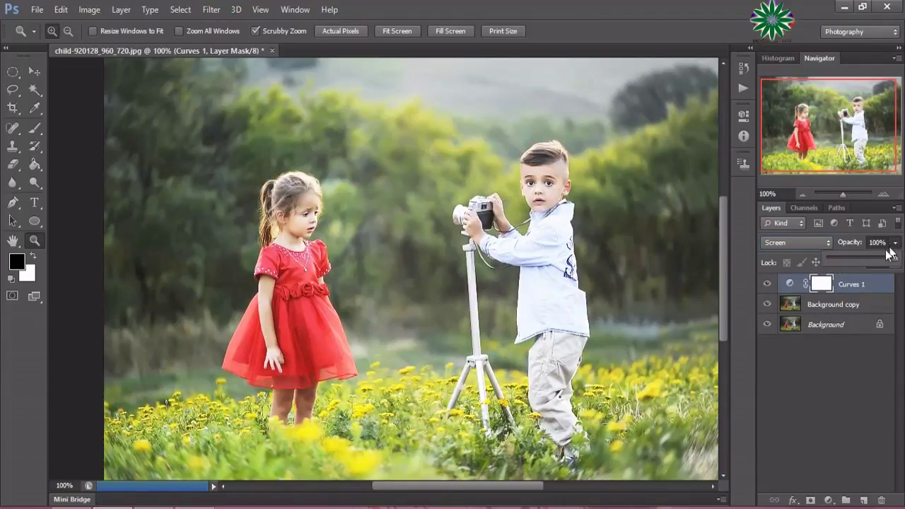
pyautogui.moveTo(895, 264); pyautogui.dragTo(856, 263)
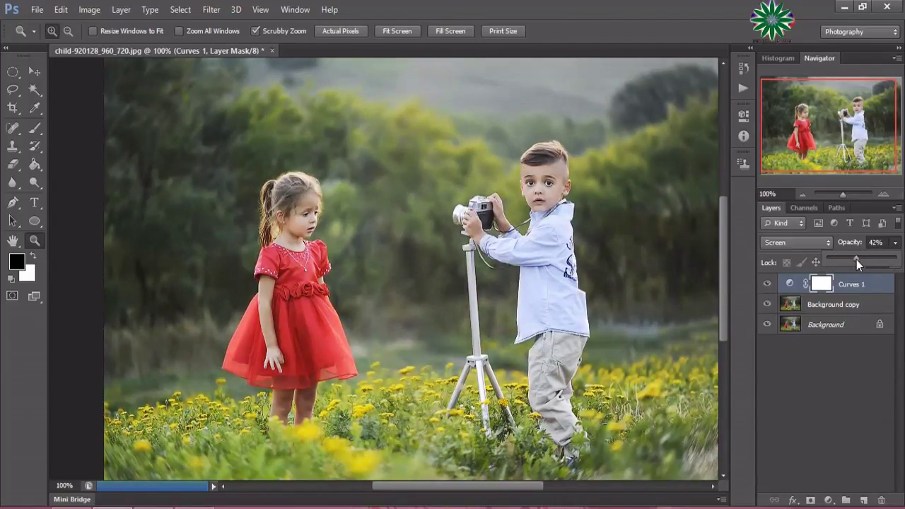
# Add a Curves 2 adjustment layer and invert its mask to black with Ctrl+I.
pyautogui.click(828, 411)
pyautogui.click(829, 497)
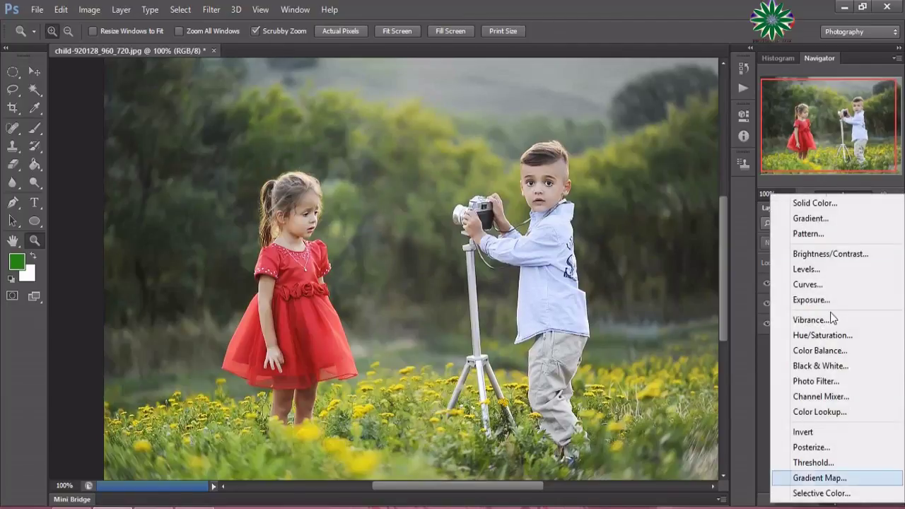
pyautogui.click(806, 285)
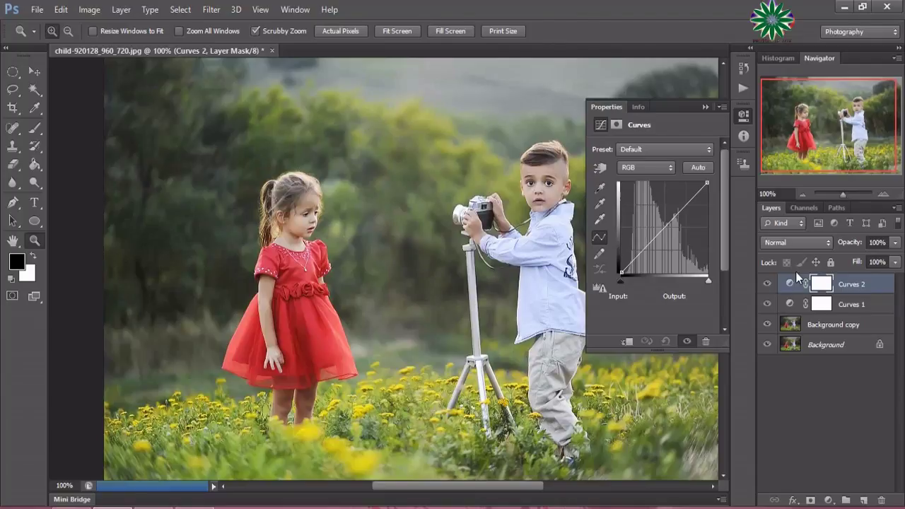
pyautogui.hotkey('ctrl', 'i')
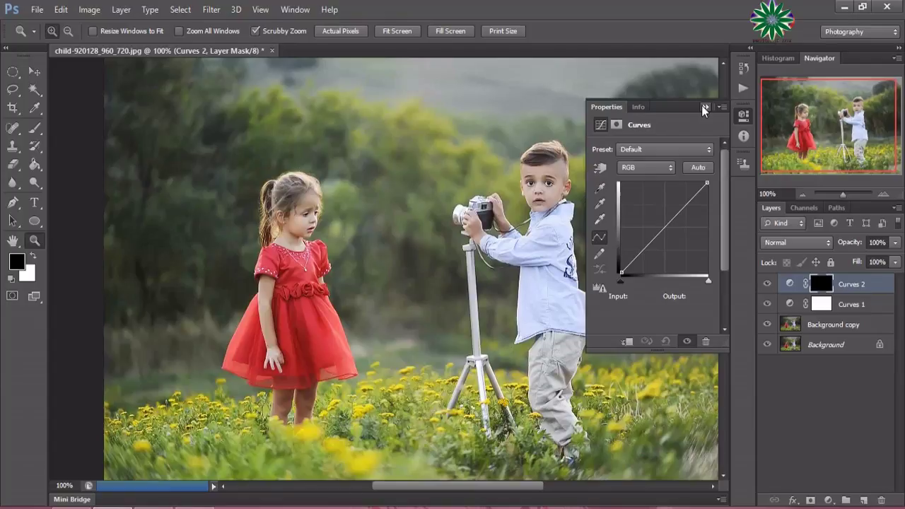
pyautogui.click(705, 108)
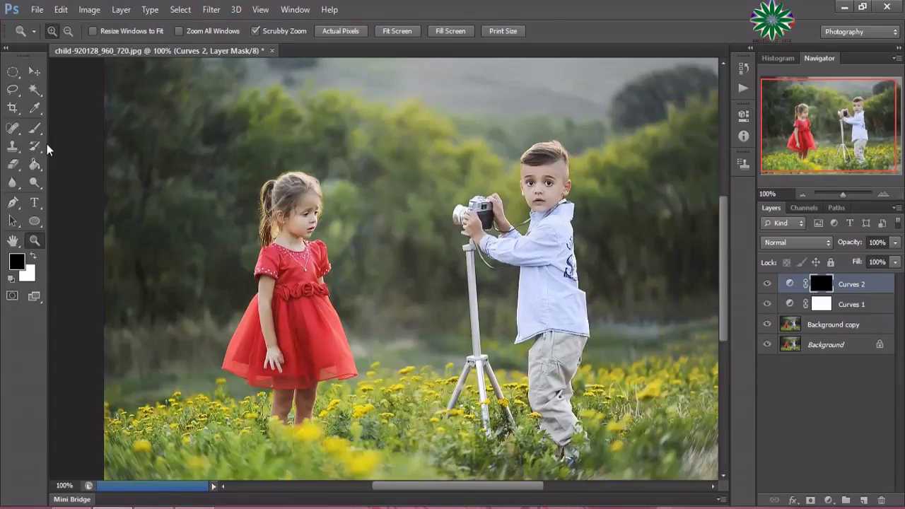
# Select the Brush tool at 50% opacity.
pyautogui.click(34, 130)
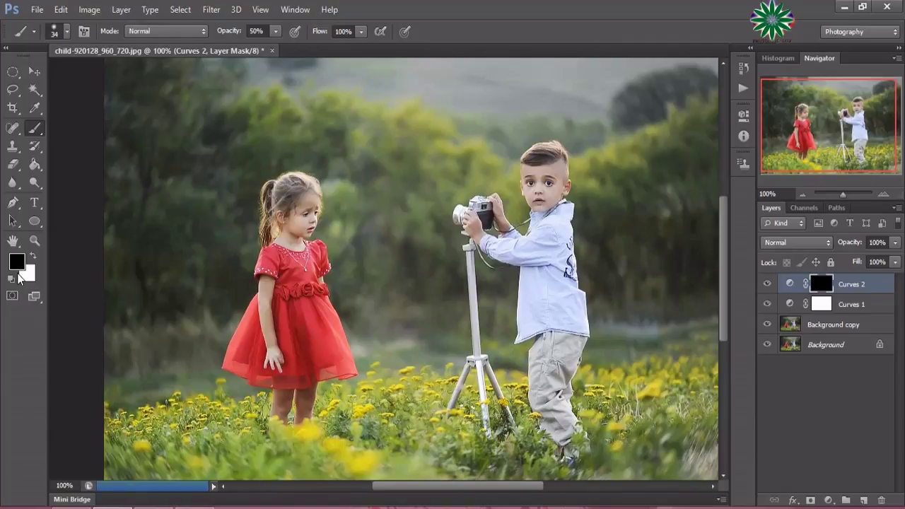
# Add a Hue/Saturation layer on Greens: Hue -6, Saturation +9, Lightness -8.
pyautogui.click(834, 500)
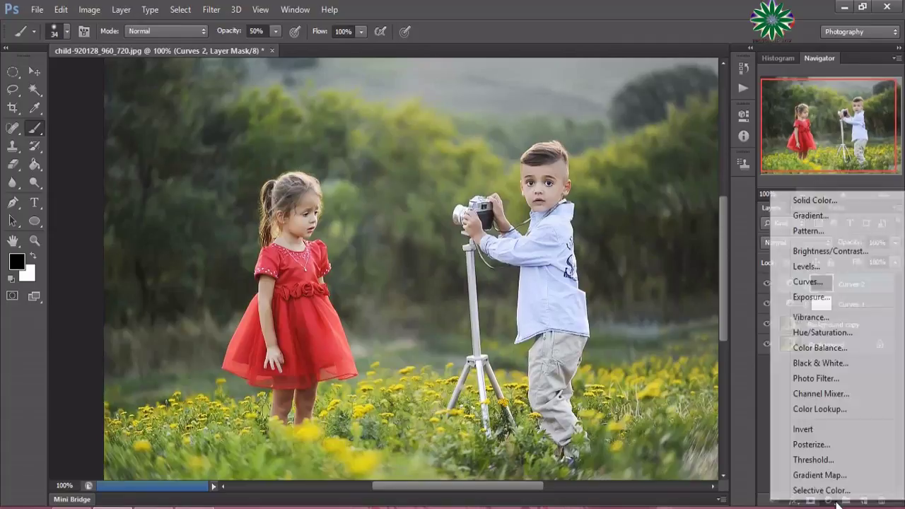
pyautogui.click(838, 333)
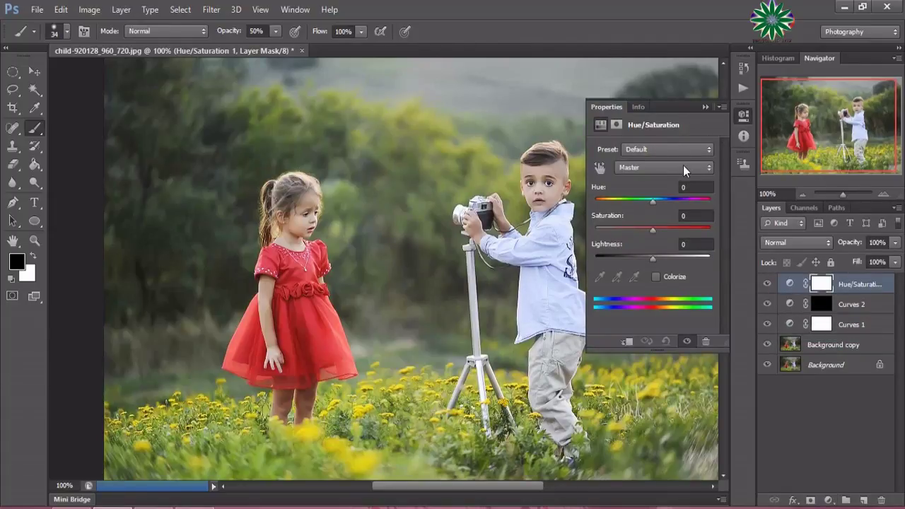
pyautogui.click(683, 165)
pyautogui.click(673, 212)
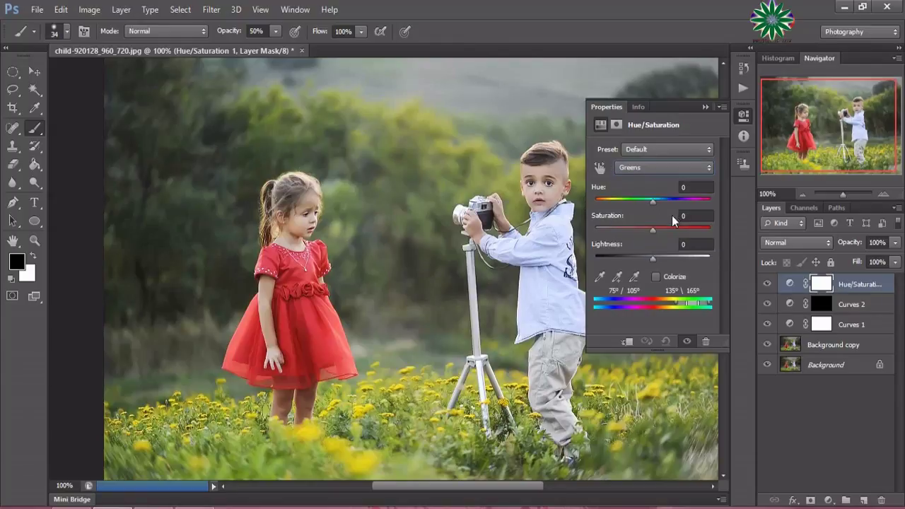
pyautogui.moveTo(652, 203); pyautogui.dragTo(649, 201)
pyautogui.moveTo(652, 229); pyautogui.dragTo(660, 235)
pyautogui.moveTo(653, 259); pyautogui.dragTo(646, 260)
pyautogui.click(706, 106)
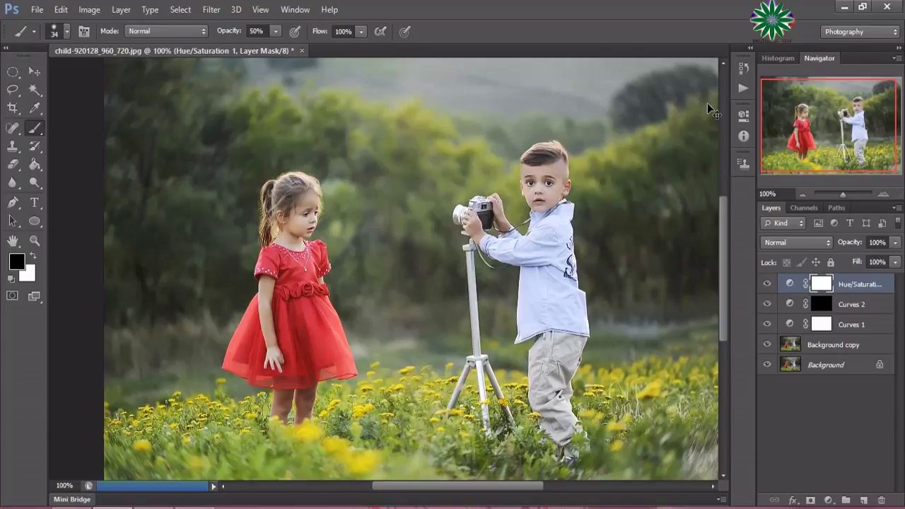
# Group Curves 1, Curves 2 and Hue/Saturation 1 into Group 1.
pyautogui.hotkey('ctrl', 'g')
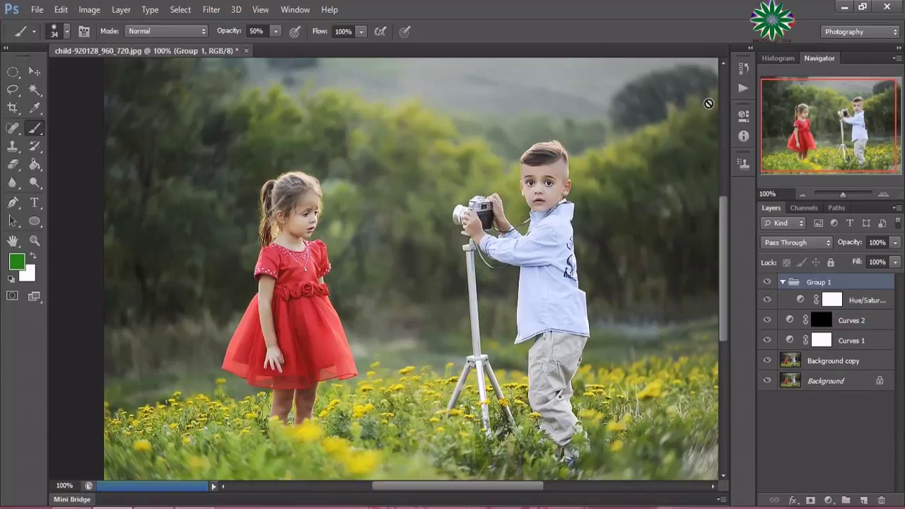
pyautogui.hotkey('ctrl', 'z')
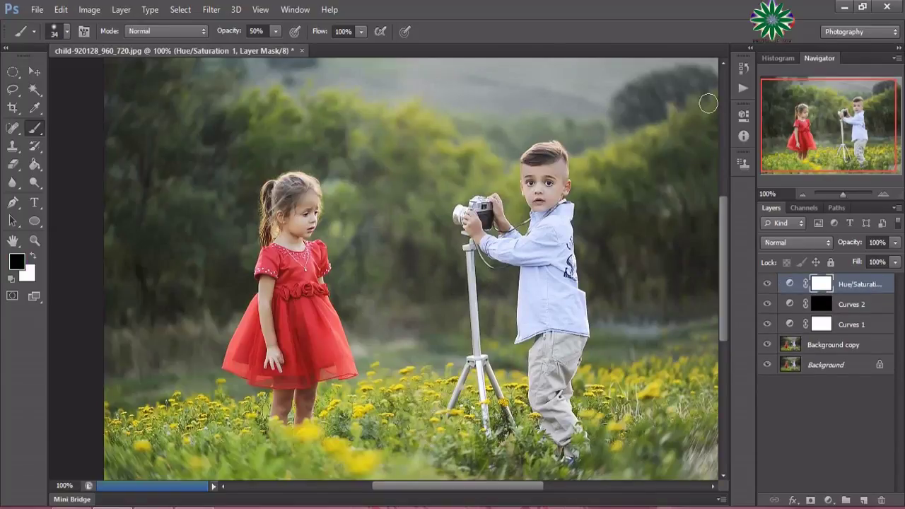
pyautogui.keyDown('ctrl'); pyautogui.click(857, 325); pyautogui.keyUp('ctrl')
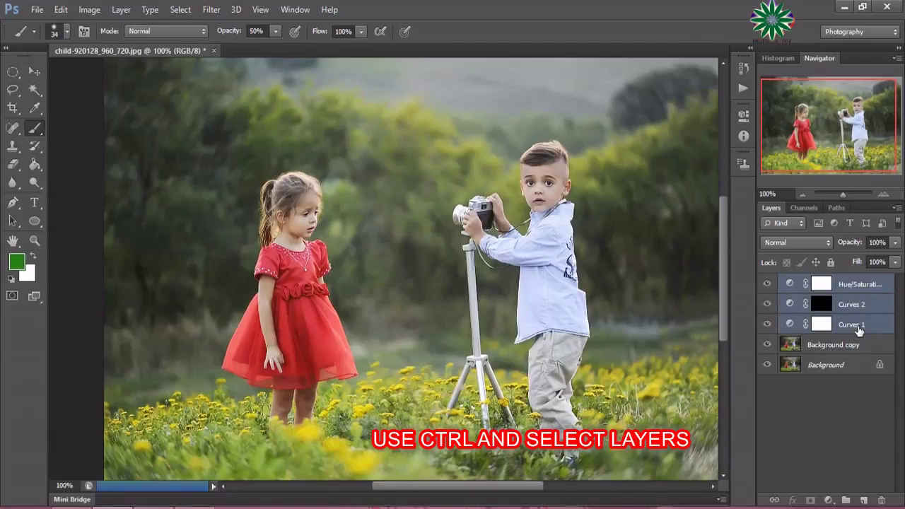
pyautogui.hotkey('ctrl', 'g')
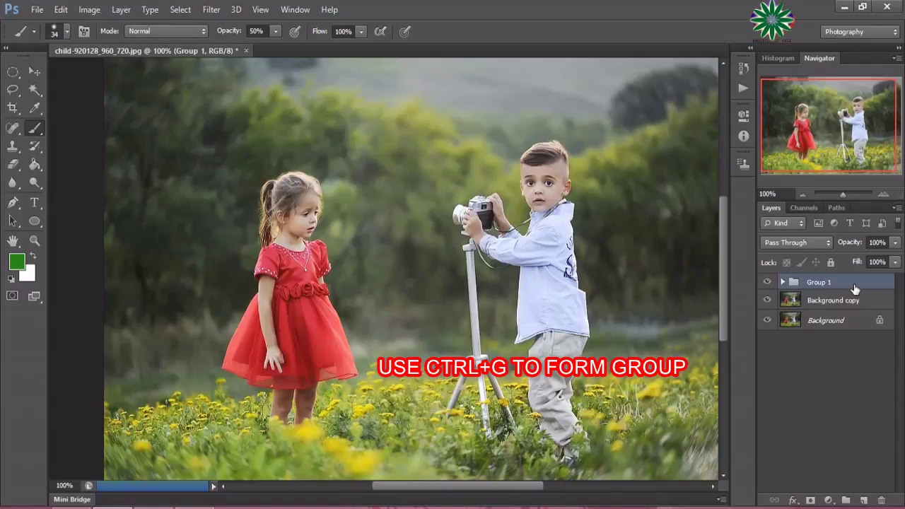
pyautogui.click(826, 501)
# Add Gradient Fill 1, a green gradient over the photo.
pyautogui.click(830, 216)
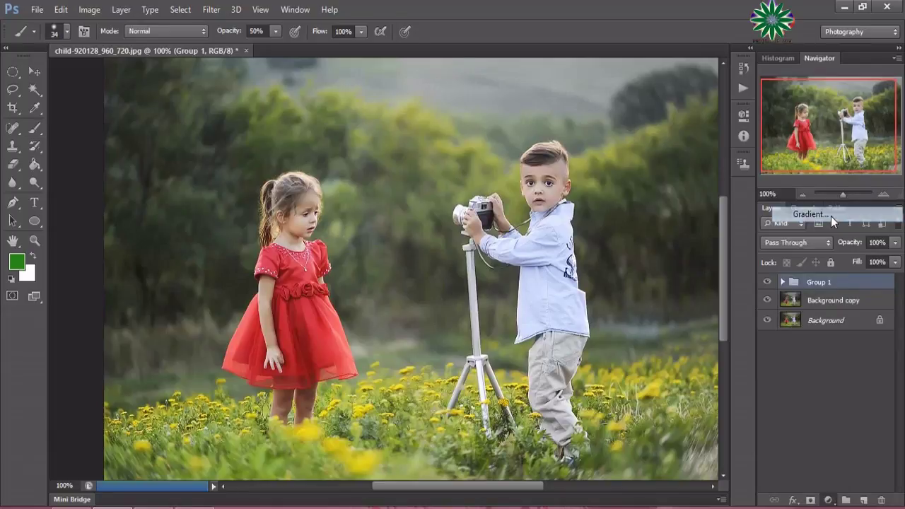
pyautogui.moveTo(470, 211)
pyautogui.mouseDown()
pyautogui.moveTo(423, 169)
pyautogui.moveTo(414, 287)
pyautogui.moveTo(415, 210)
pyautogui.mouseUp()
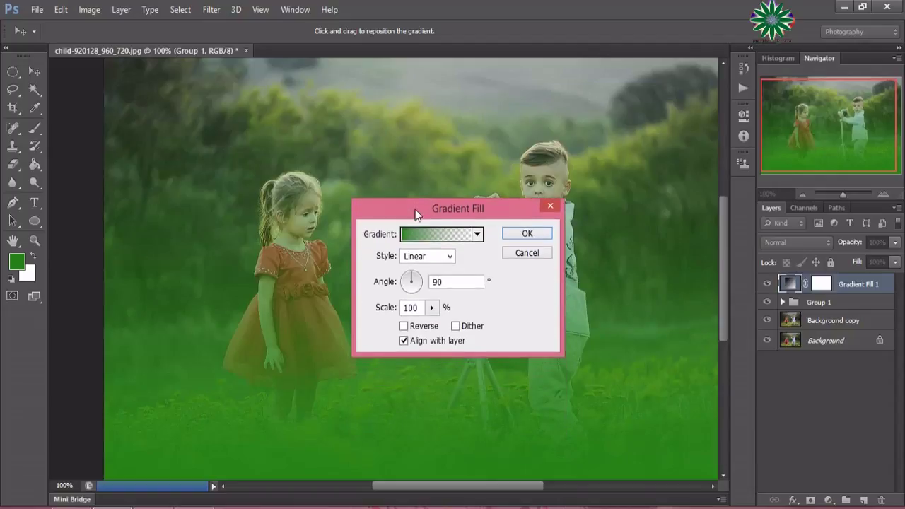
pyautogui.click(431, 307)
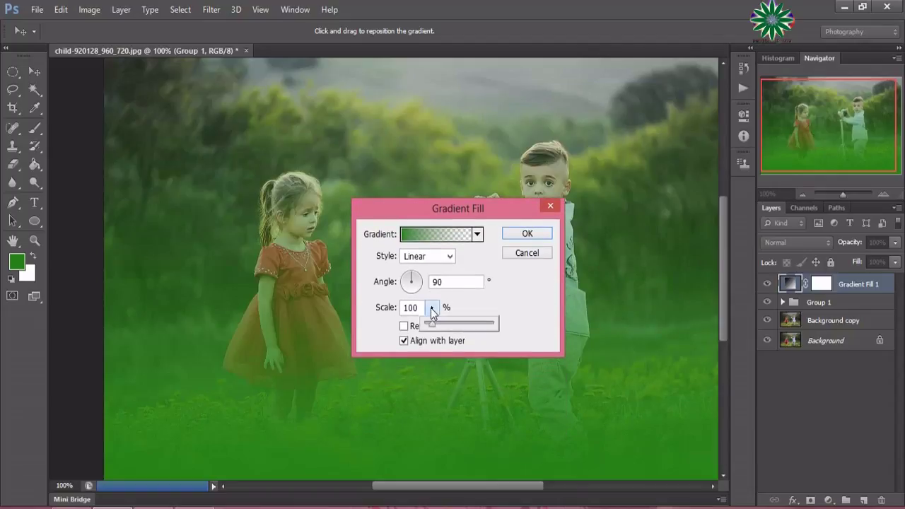
pyautogui.click(521, 233)
pyautogui.press('b')
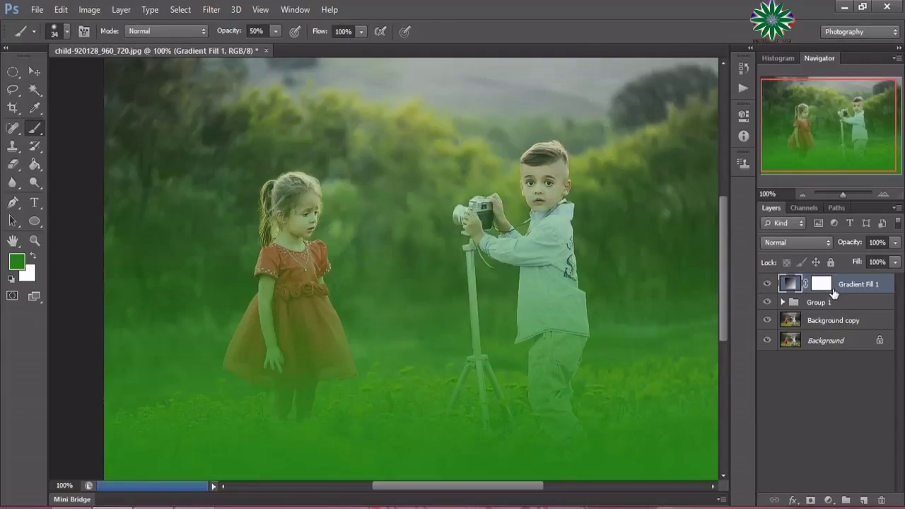
# Try Radial style on Gradient Fill 1, then keep it Linear.
pyautogui.doubleClick(788, 283)
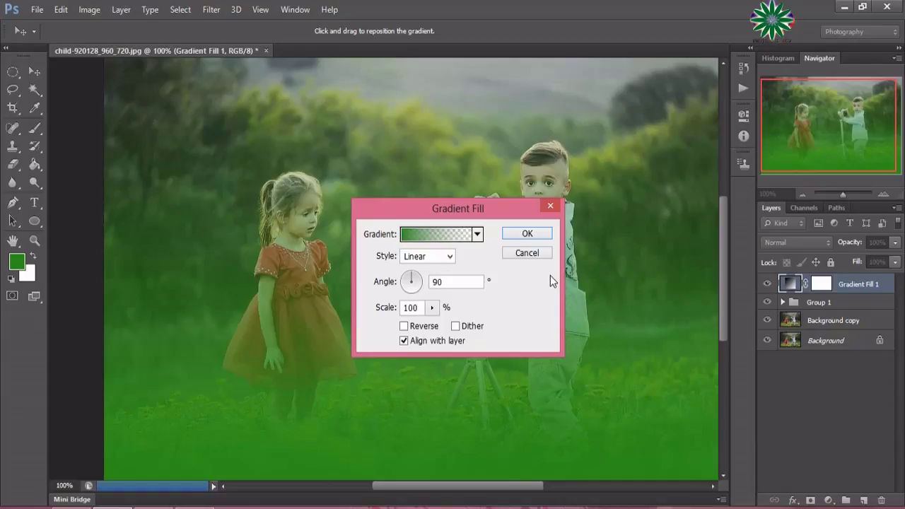
pyautogui.click(431, 259)
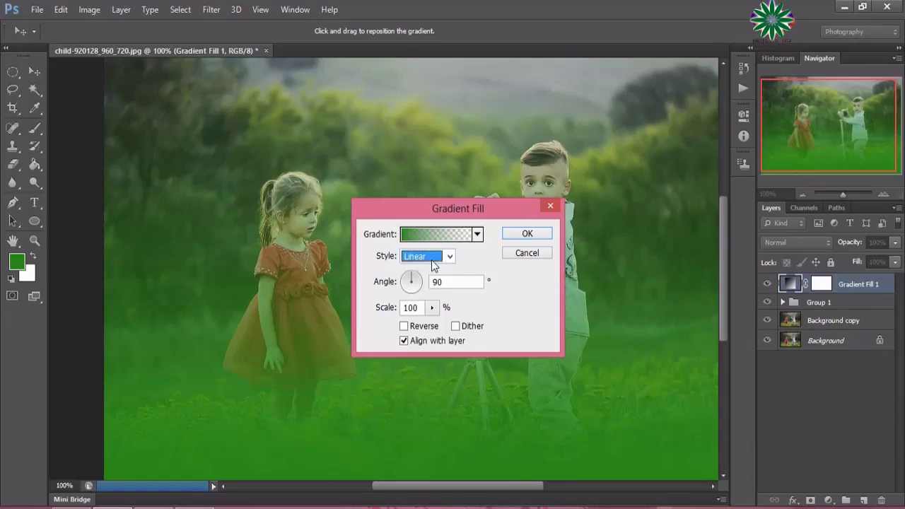
pyautogui.click(433, 282)
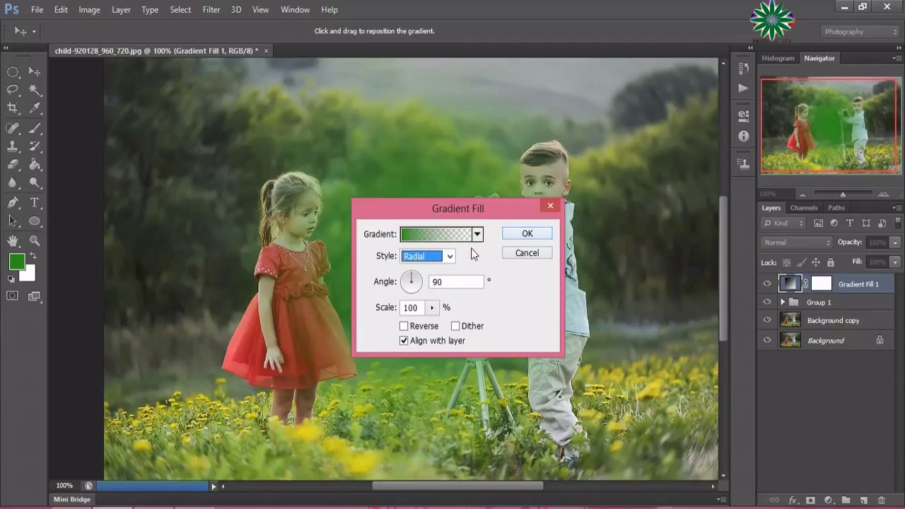
pyautogui.click(449, 257)
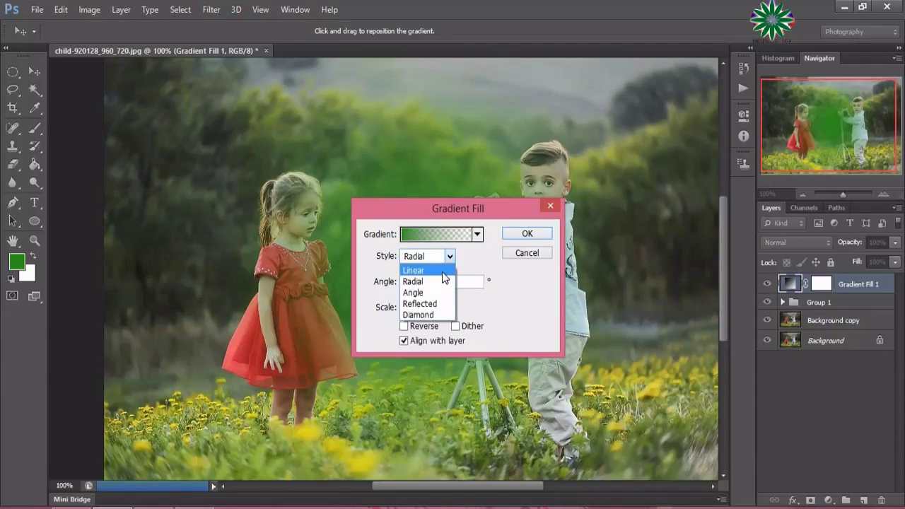
pyautogui.click(443, 265)
pyautogui.click(537, 239)
pyautogui.press('b')
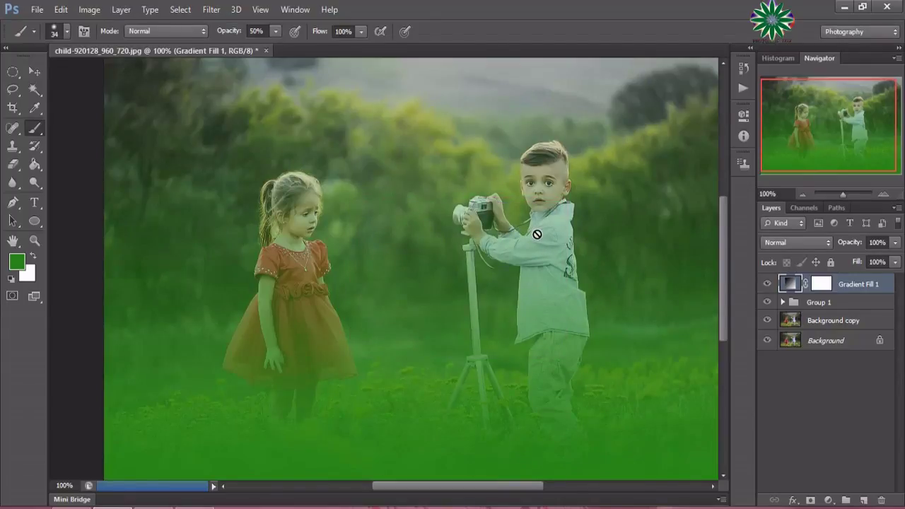
# Set Gradient Fill 1's blend mode to Soft Light.
pyautogui.click(790, 240)
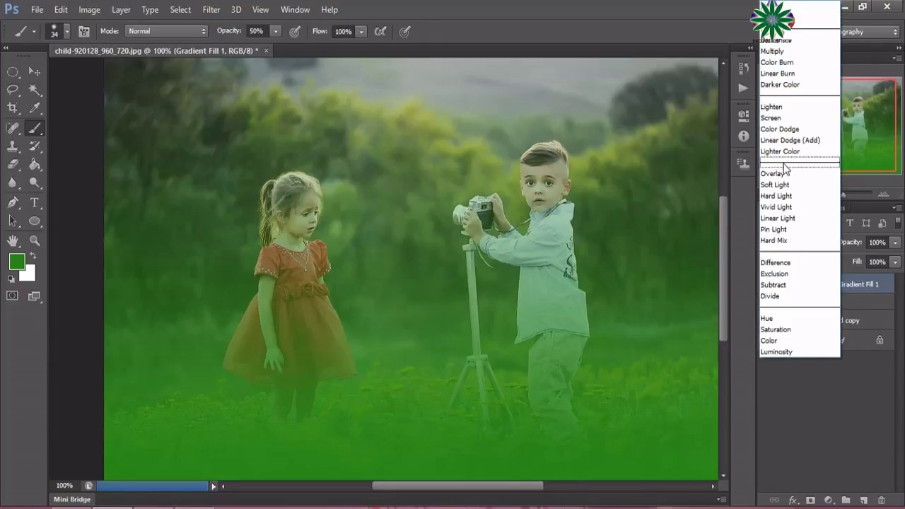
pyautogui.click(788, 185)
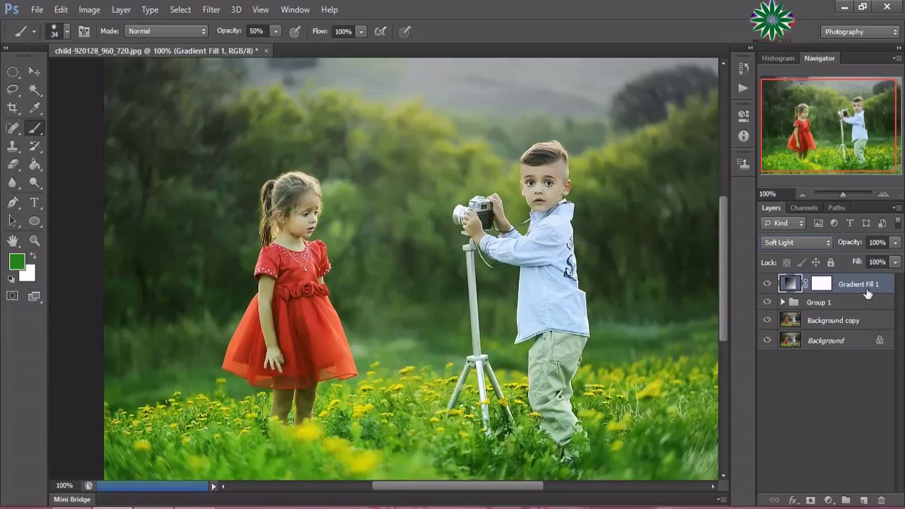
pyautogui.click(829, 499)
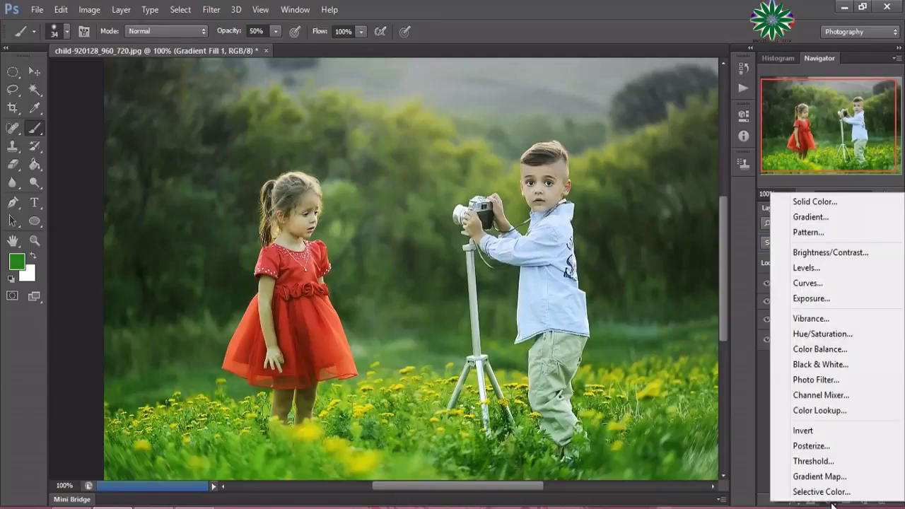
# Add Gradient Fill 2, a radial green gradient centred on the girl's face.
pyautogui.click(854, 216)
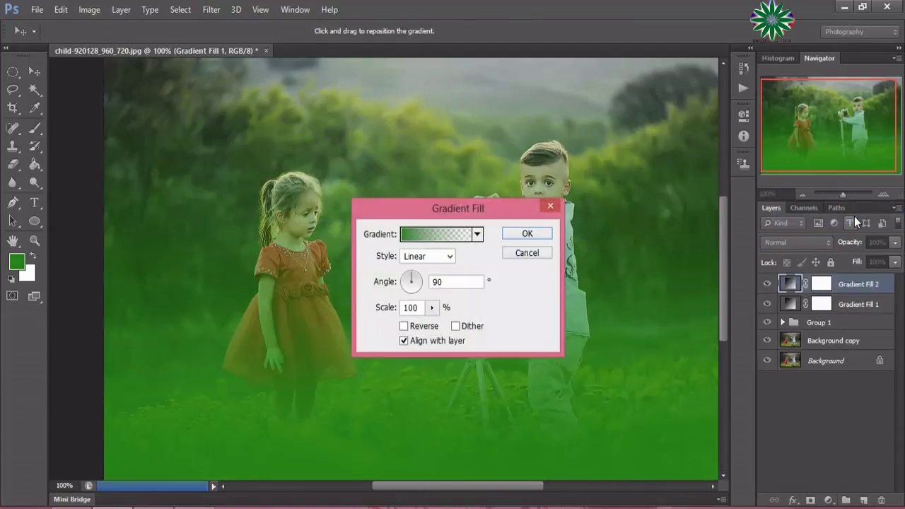
pyautogui.click(426, 259)
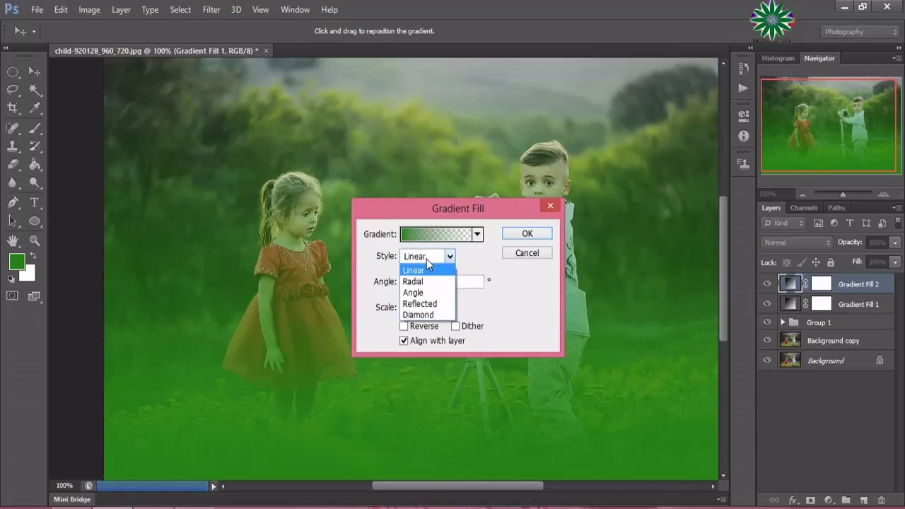
pyautogui.click(427, 282)
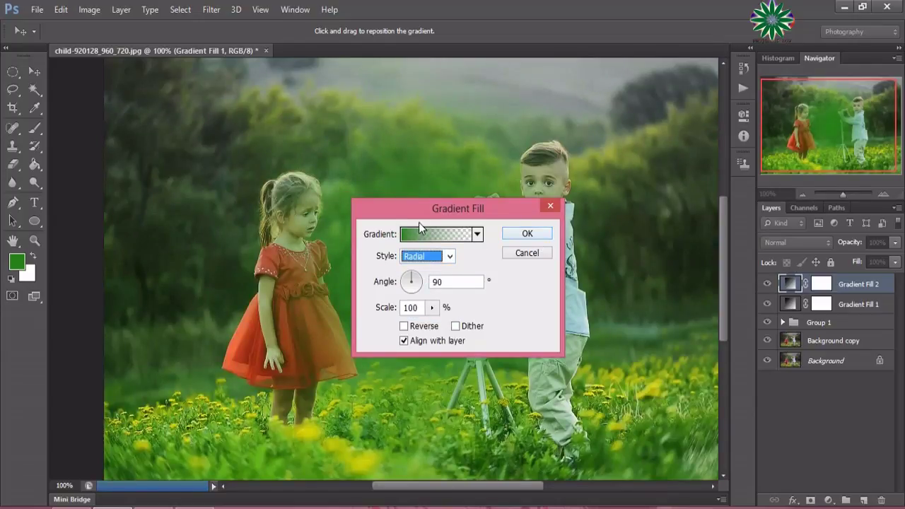
pyautogui.moveTo(416, 222); pyautogui.dragTo(617, 189)
pyautogui.moveTo(422, 244); pyautogui.dragTo(330, 240)
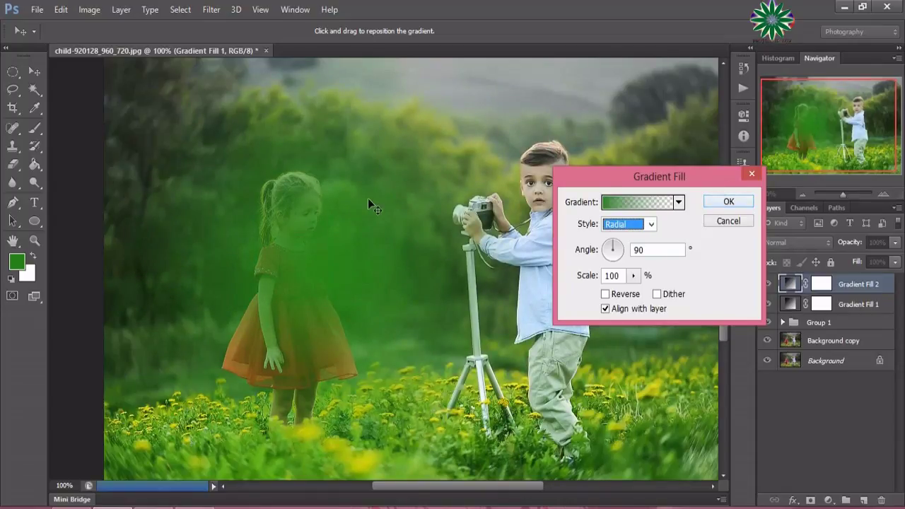
pyautogui.moveTo(330, 242); pyautogui.dragTo(310, 222)
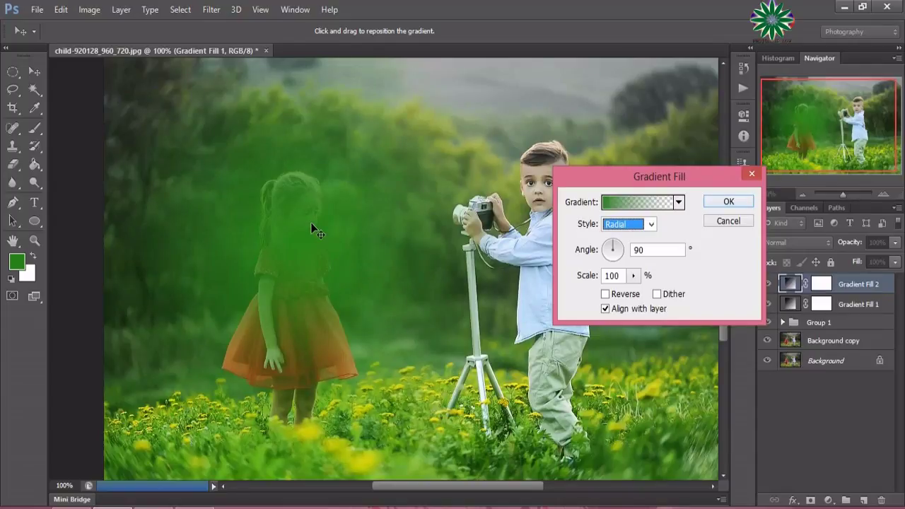
pyautogui.click(722, 204)
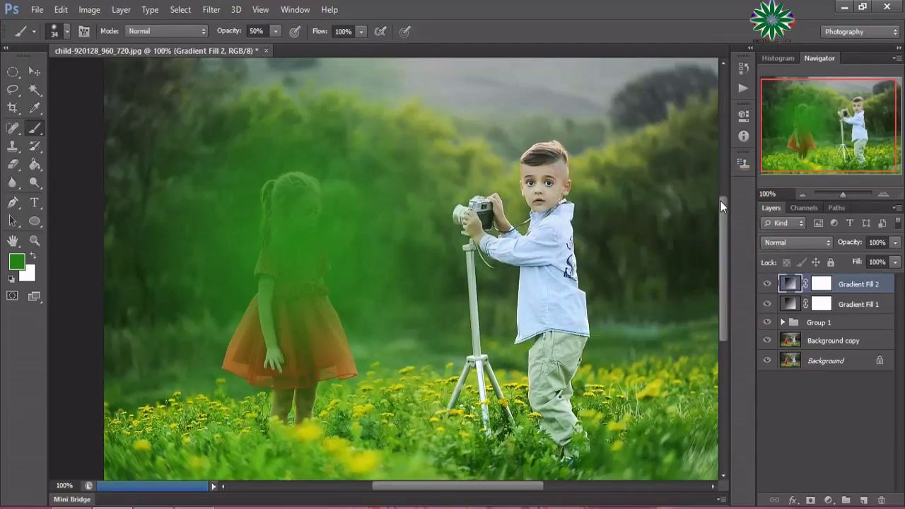
# Blend Gradient Fill 2 in Soft Light at 23% opacity.
pyautogui.click(812, 242)
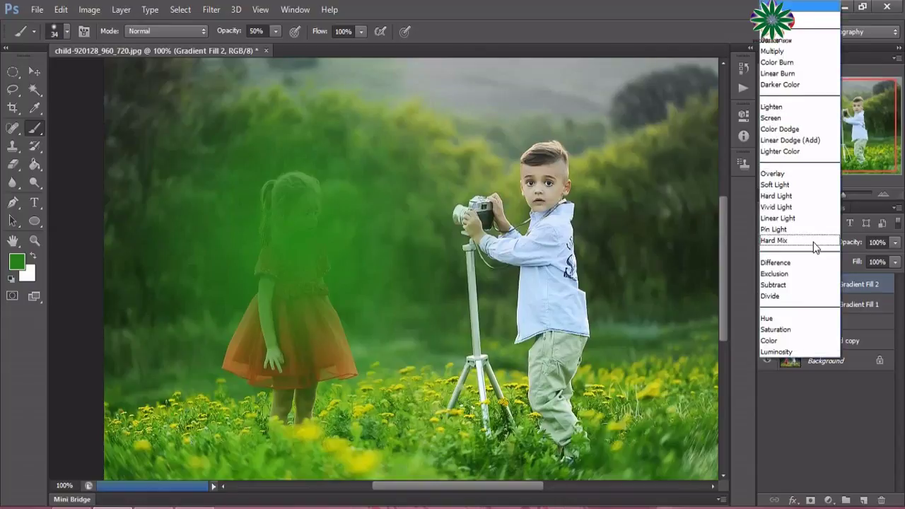
pyautogui.click(795, 185)
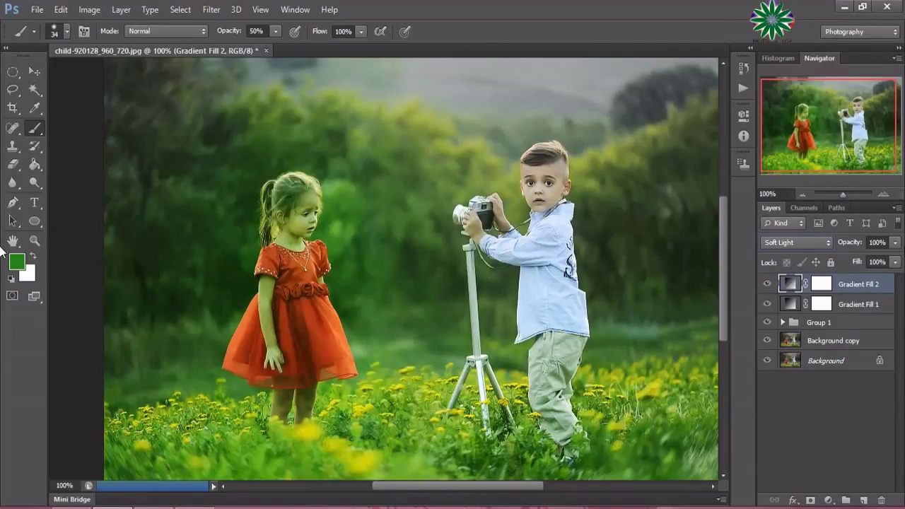
pyautogui.click(894, 244)
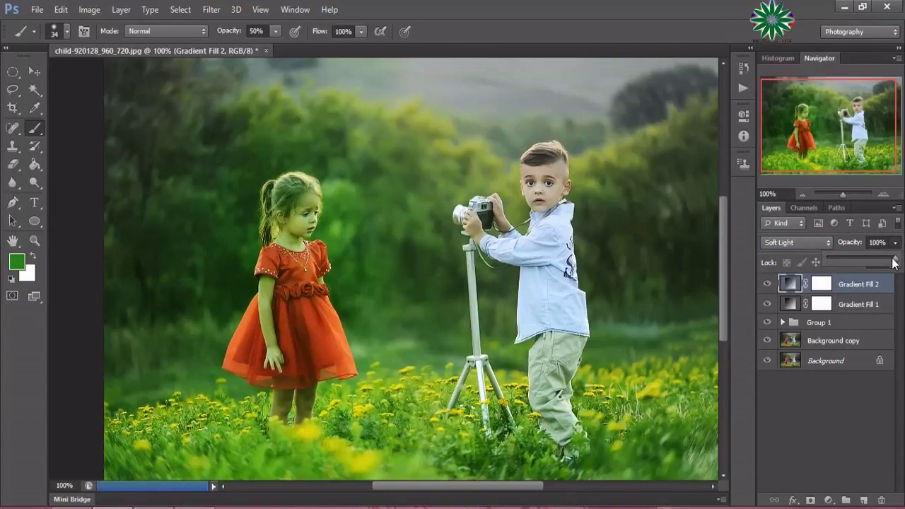
pyautogui.moveTo(895, 263); pyautogui.dragTo(867, 272)
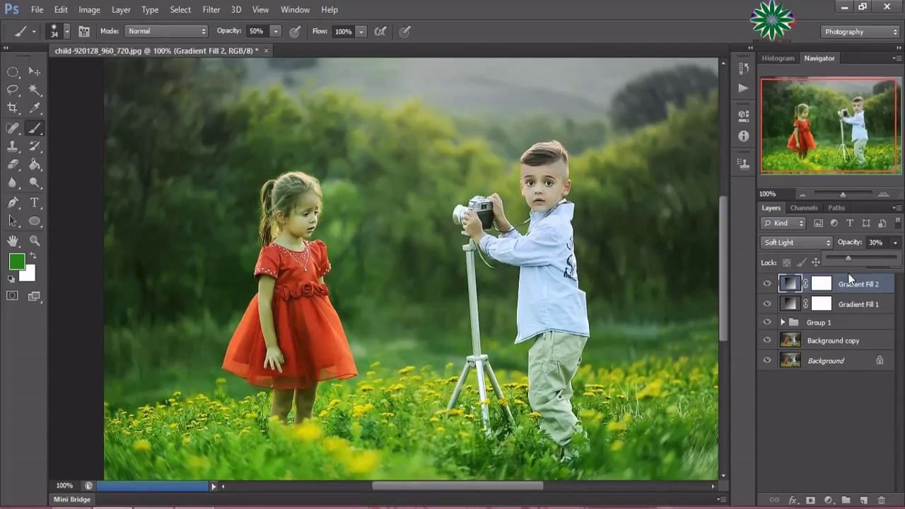
pyautogui.moveTo(849, 278); pyautogui.dragTo(843, 272)
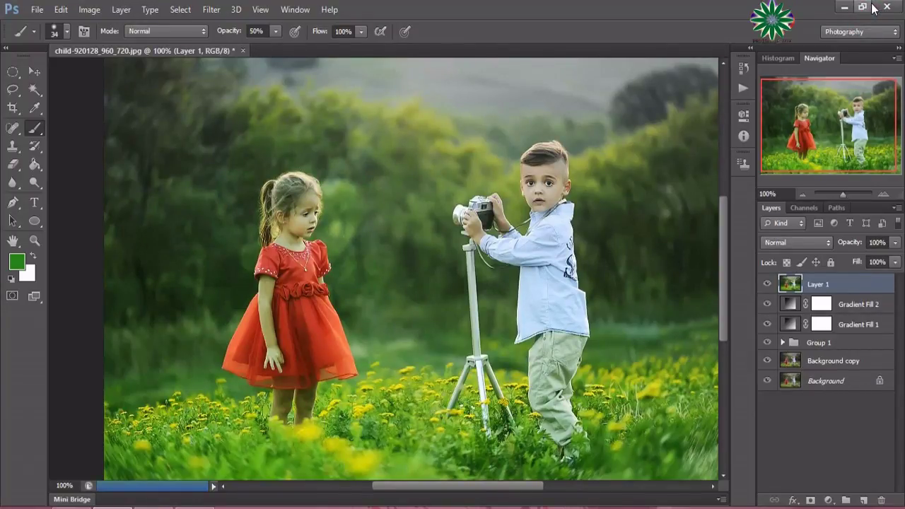
# Sharpen Layer 1 with Unsharp Mask: Amount 16%, Radius 6.5 px, Threshold 27 levels.
pyautogui.click(211, 10)
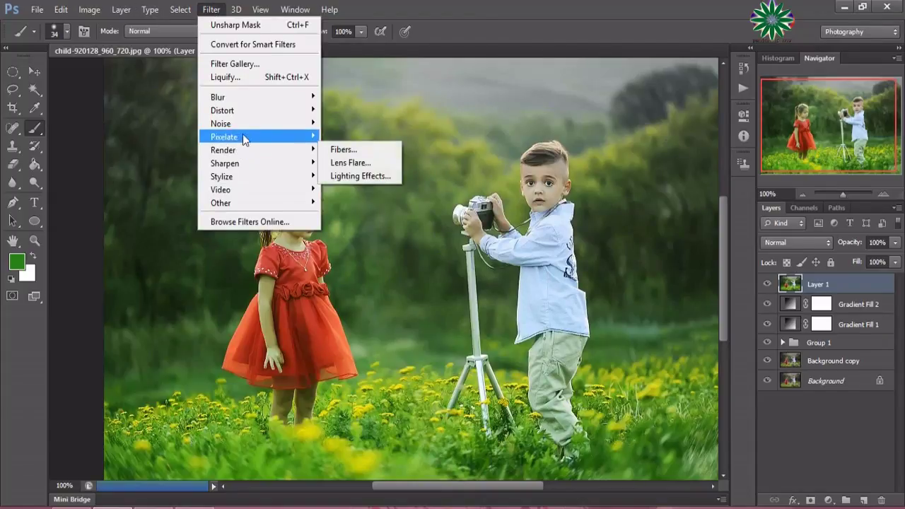
pyautogui.moveTo(225, 163)
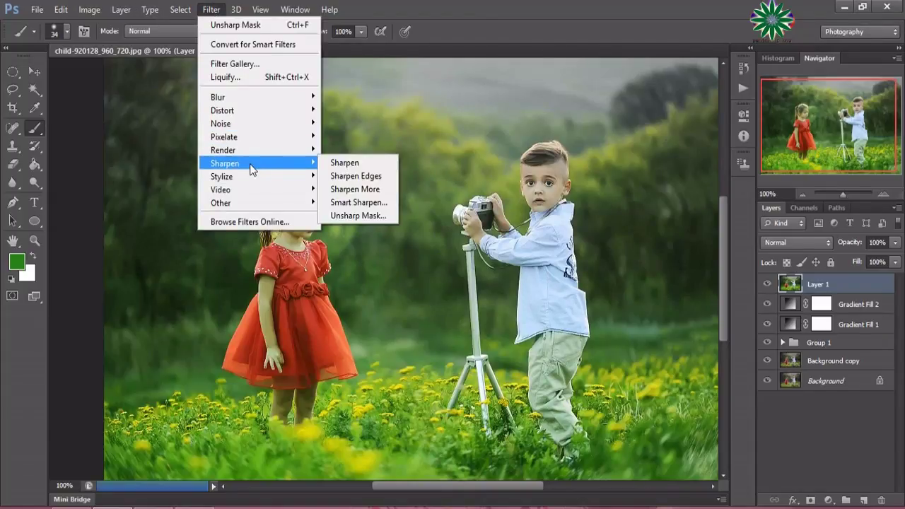
pyautogui.click(346, 215)
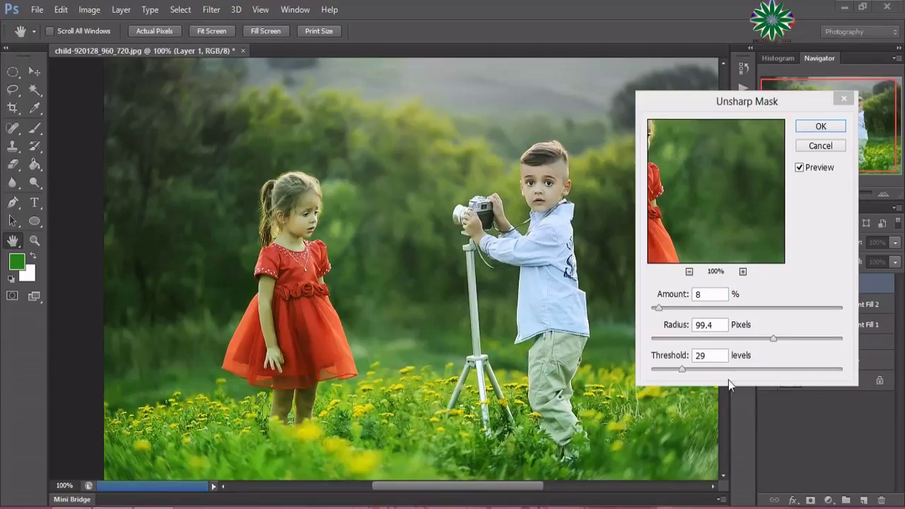
pyautogui.click(671, 314)
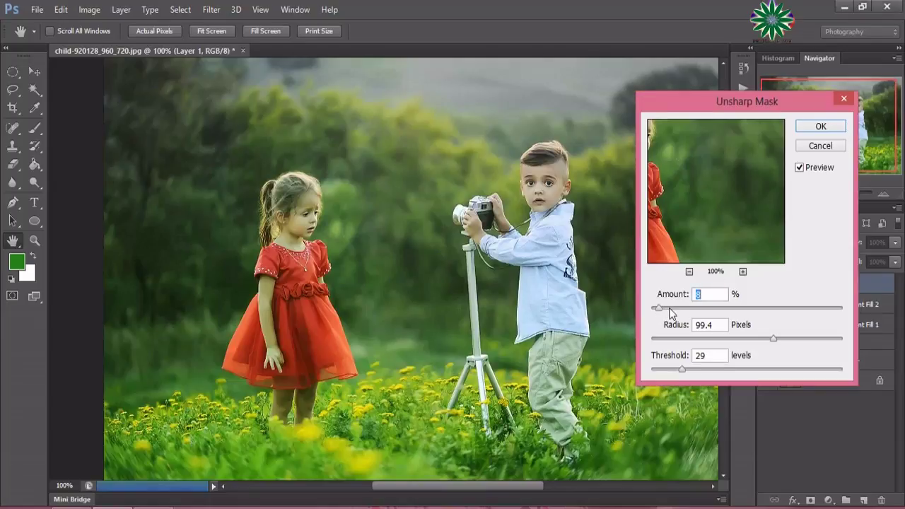
pyautogui.moveTo(658, 308); pyautogui.dragTo(667, 312)
pyautogui.moveTo(772, 338)
pyautogui.mouseDown()
pyautogui.moveTo(683, 339)
pyautogui.moveTo(709, 339)
pyautogui.mouseUp()
pyautogui.moveTo(682, 368); pyautogui.dragTo(680, 372)
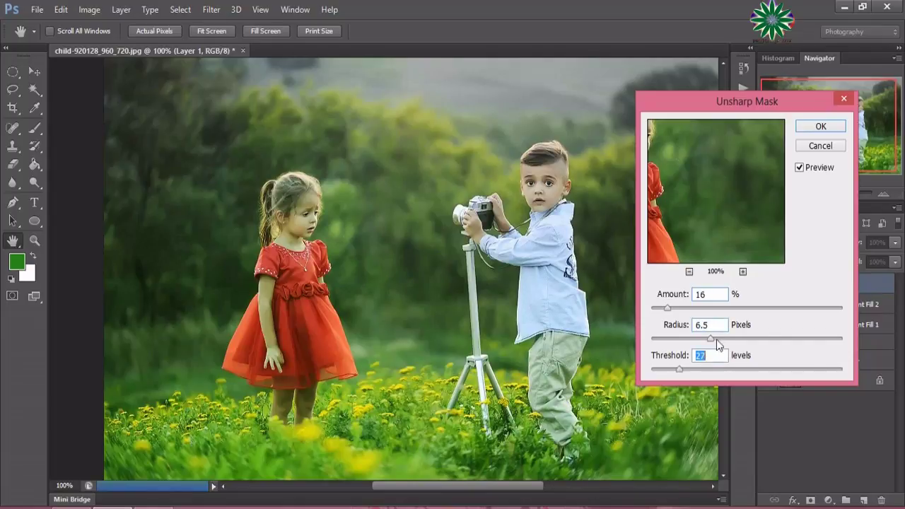
pyautogui.click(821, 127)
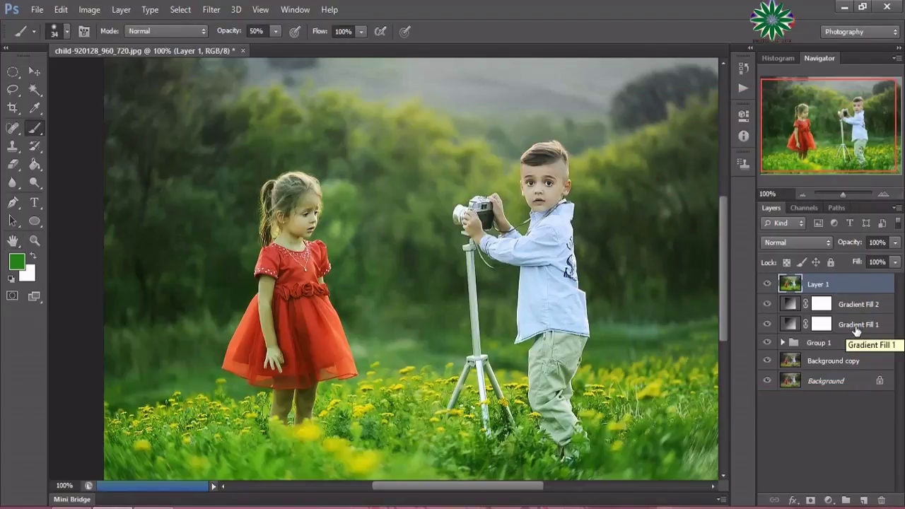
pyautogui.keyDown('ctrl'); pyautogui.click(856, 326); pyautogui.keyUp('ctrl')
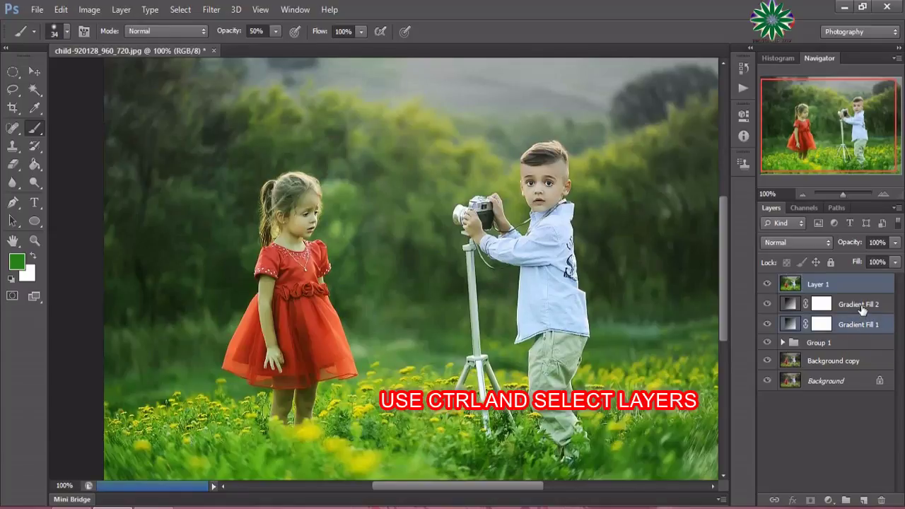
pyautogui.keyDown('ctrl'); pyautogui.click(862, 307); pyautogui.keyUp('ctrl')
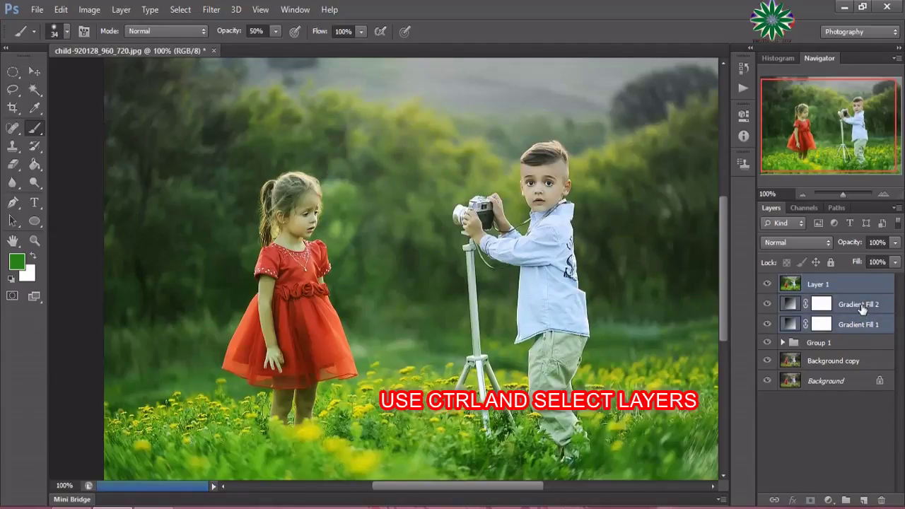
pyautogui.keyDown('ctrl'); pyautogui.click(850, 345); pyautogui.keyUp('ctrl')
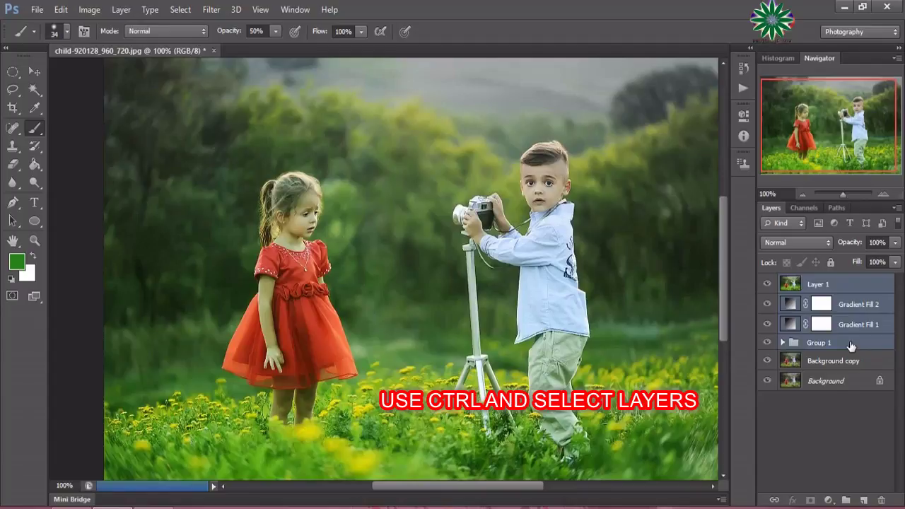
pyautogui.hotkey('ctrl', 'g')
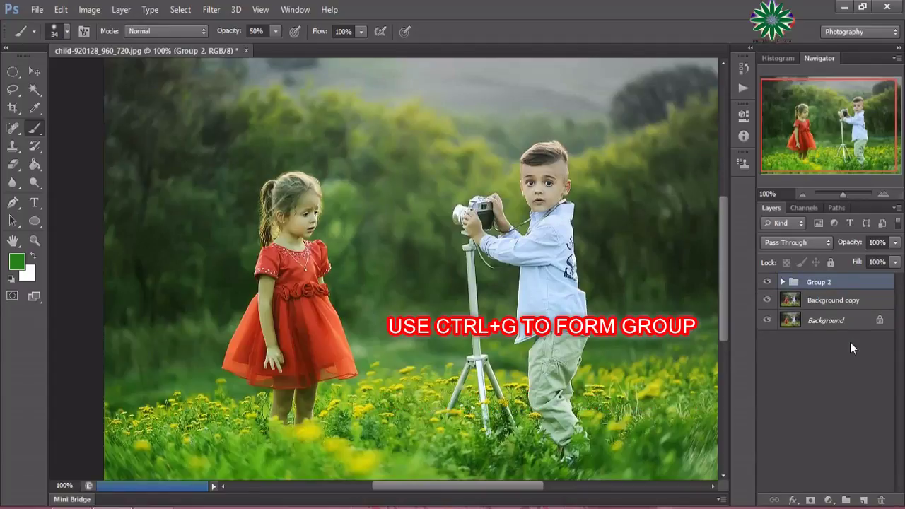
pyautogui.click(767, 282)
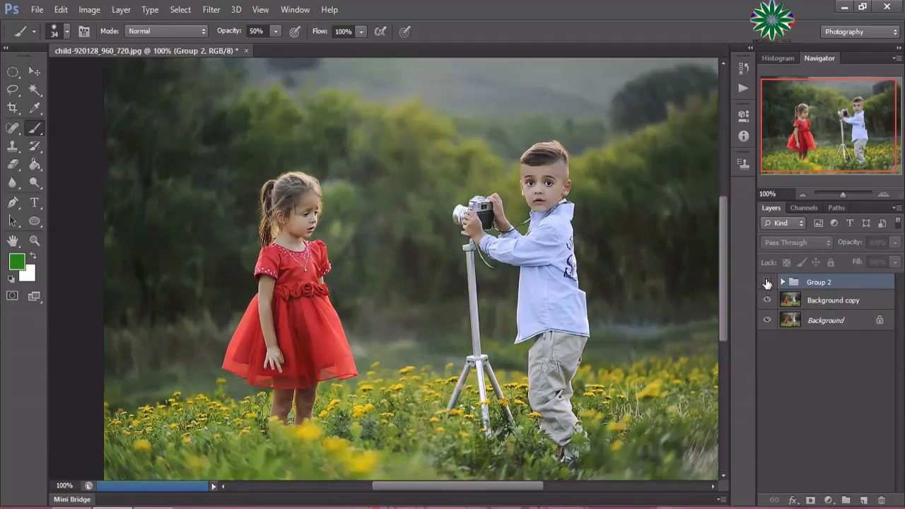
pyautogui.click(767, 282)
pyautogui.click(767, 282)
pyautogui.click(767, 282)
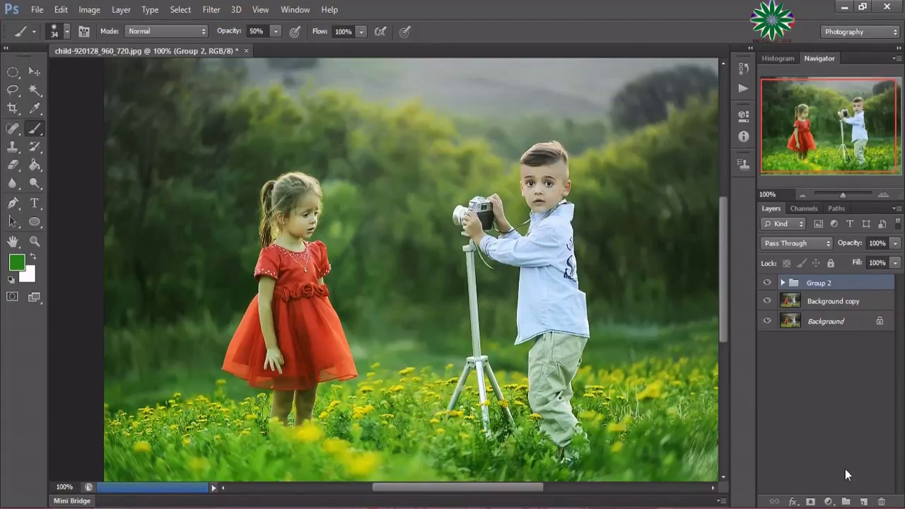
# Add a Hue/Saturation adjustment layer, shift its hue, and preview Colorize on the Cyans range.
pyautogui.click(828, 502)
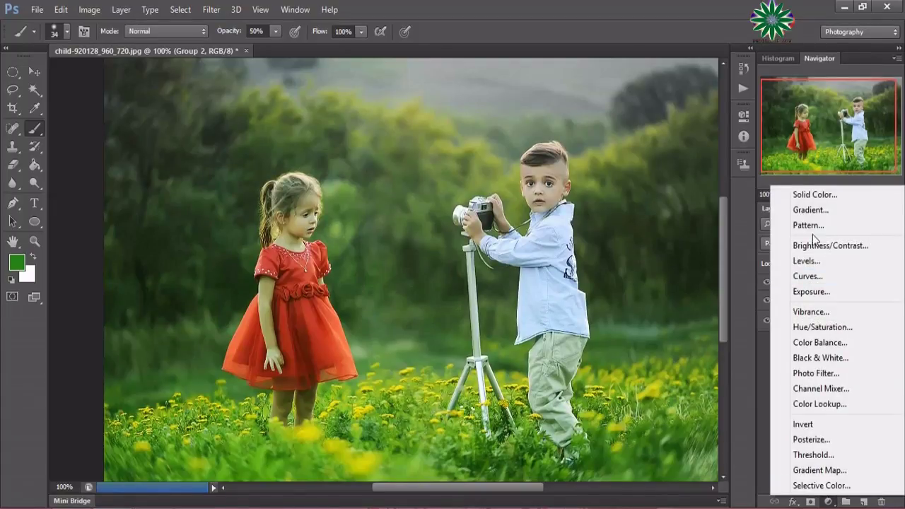
pyautogui.click(829, 326)
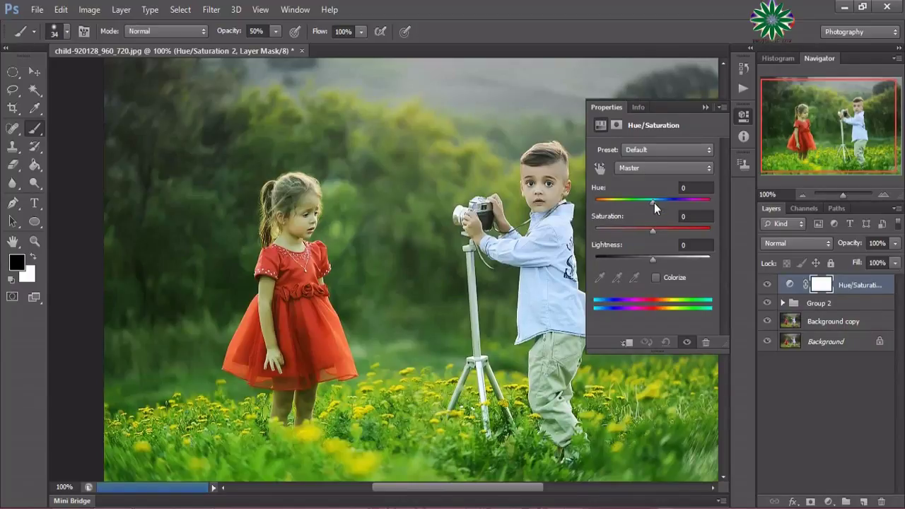
pyautogui.moveTo(653, 203); pyautogui.dragTo(642, 199)
pyautogui.click(637, 168)
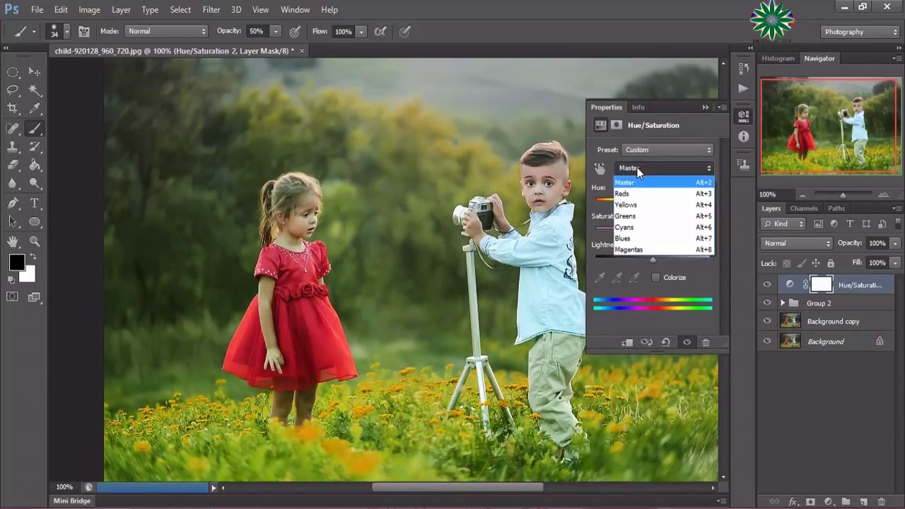
pyautogui.click(654, 226)
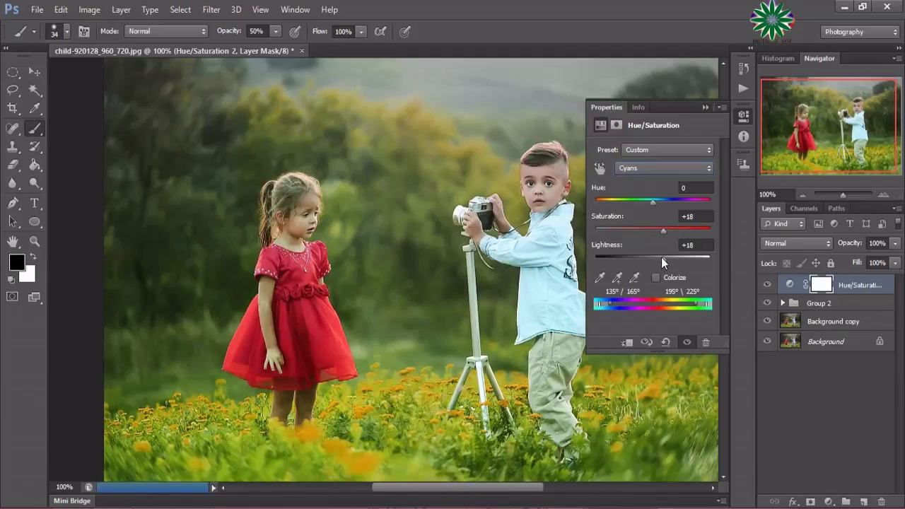
pyautogui.click(655, 277)
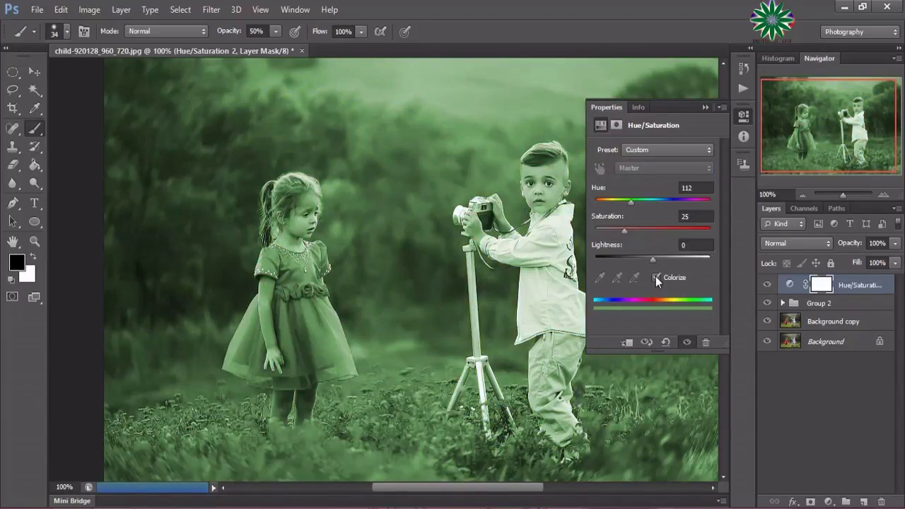
pyautogui.click(655, 277)
# Preview Colorize on the Blues range, then darken and desaturate the image.
pyautogui.click(660, 166)
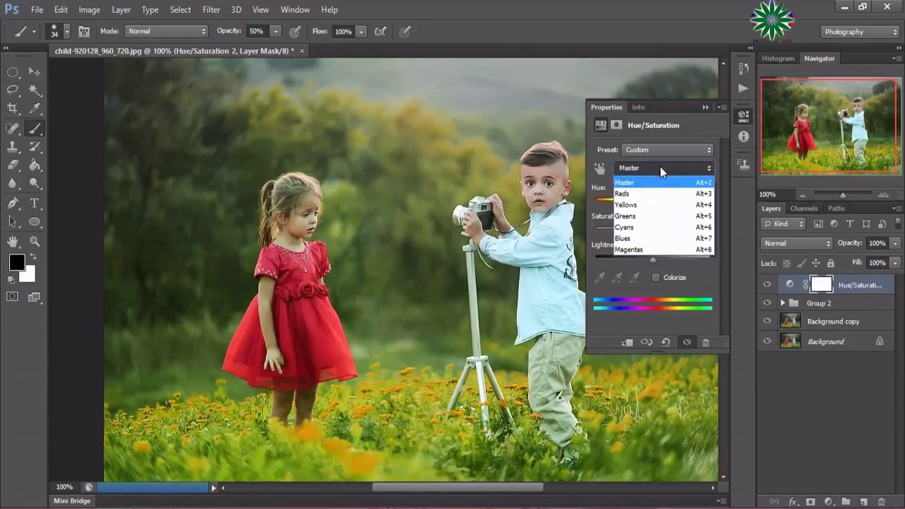
pyautogui.click(658, 239)
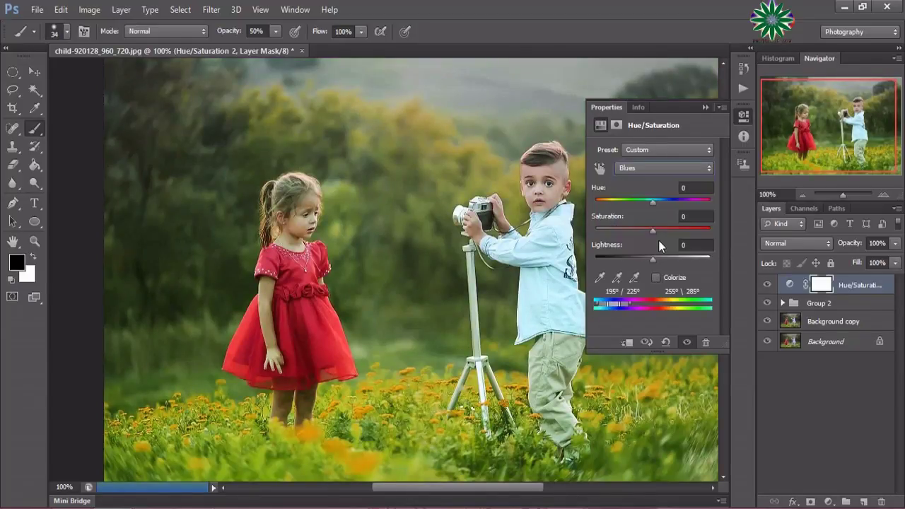
pyautogui.click(655, 276)
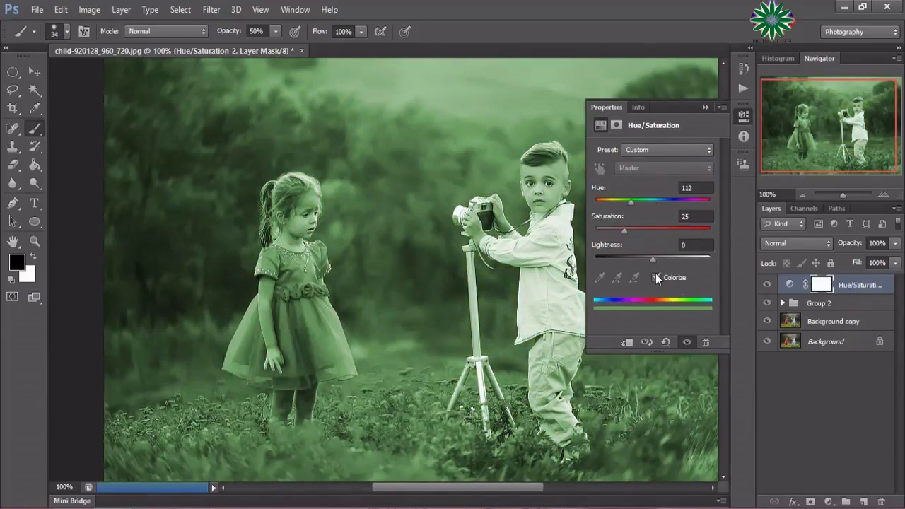
pyautogui.click(655, 277)
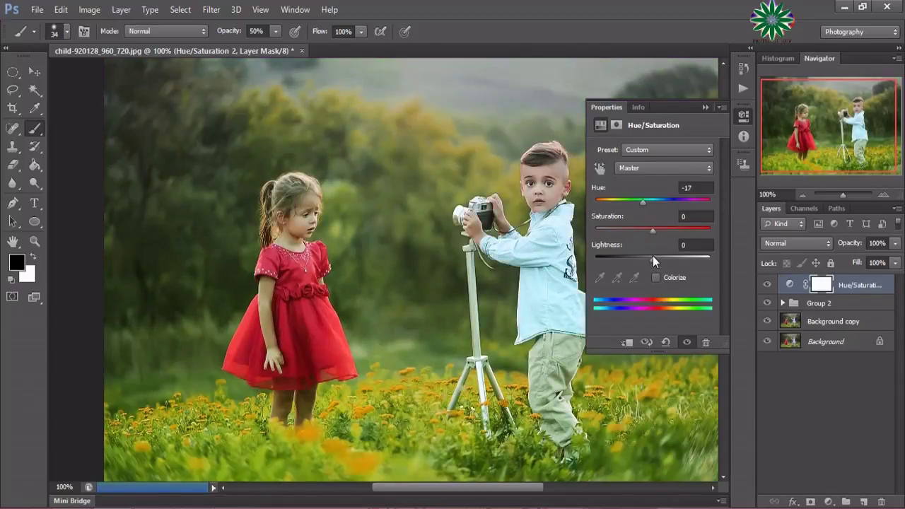
pyautogui.moveTo(653, 257)
pyautogui.mouseDown()
pyautogui.moveTo(650, 227)
pyautogui.moveTo(639, 228)
pyautogui.moveTo(654, 203)
pyautogui.mouseUp()
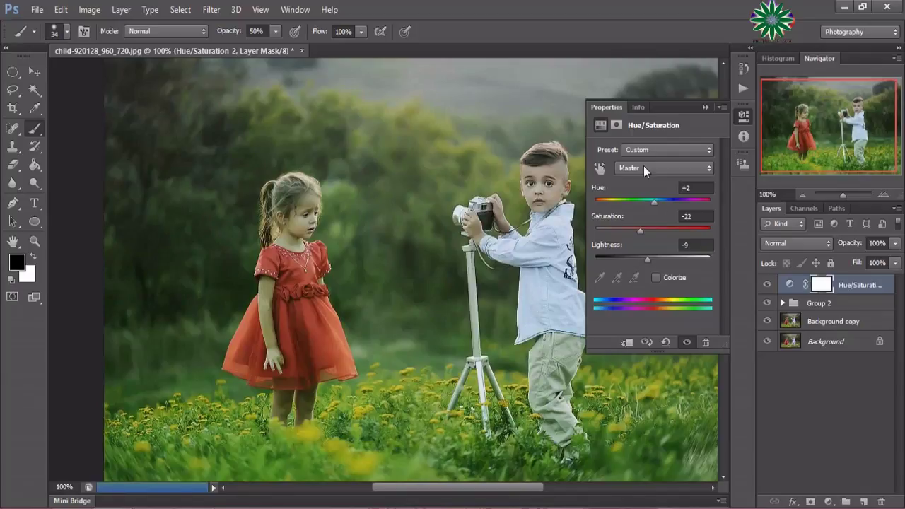
# On the Greens range, compare Colorize, raise lightness to +10 and shift hue to -22.
pyautogui.click(643, 168)
pyautogui.click(657, 215)
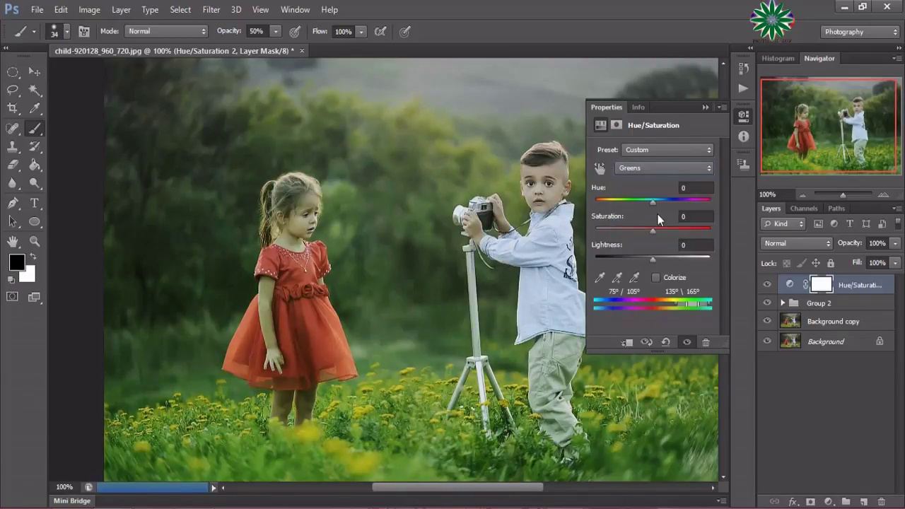
pyautogui.click(656, 279)
pyautogui.click(655, 277)
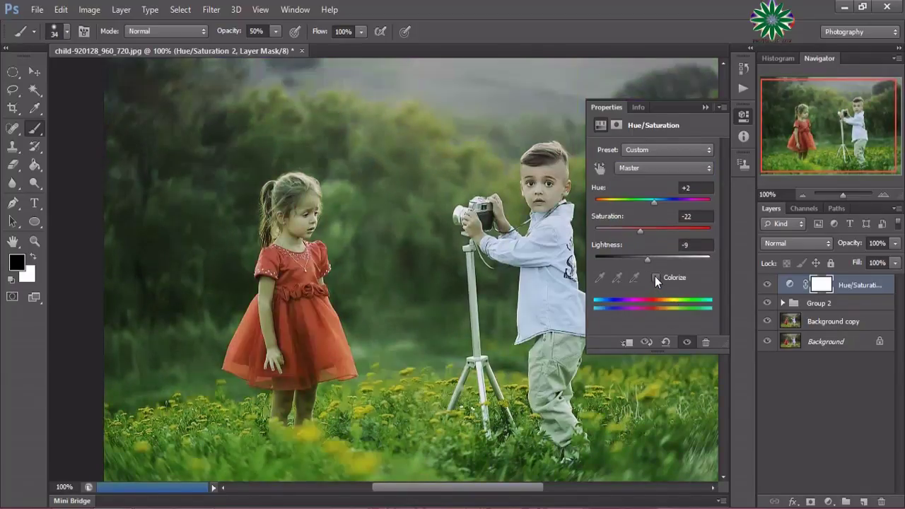
pyautogui.moveTo(648, 258); pyautogui.dragTo(659, 259)
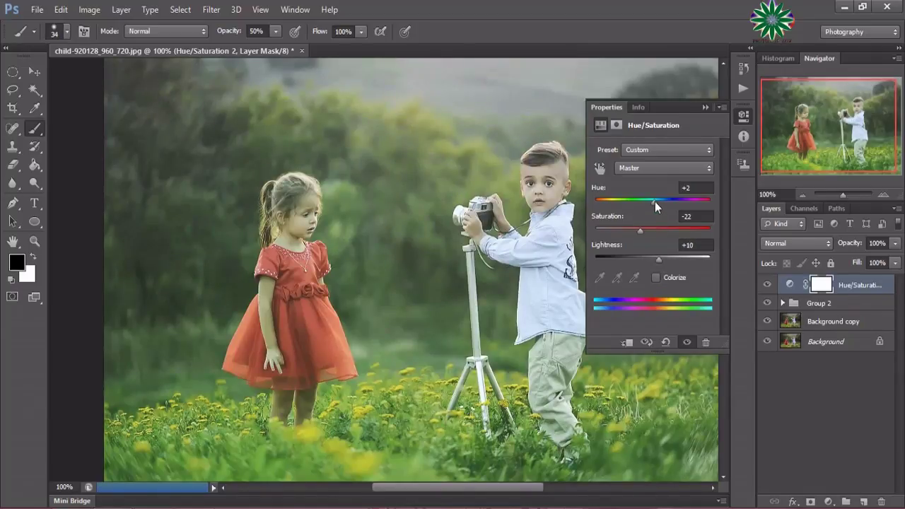
pyautogui.moveTo(655, 201); pyautogui.dragTo(640, 201)
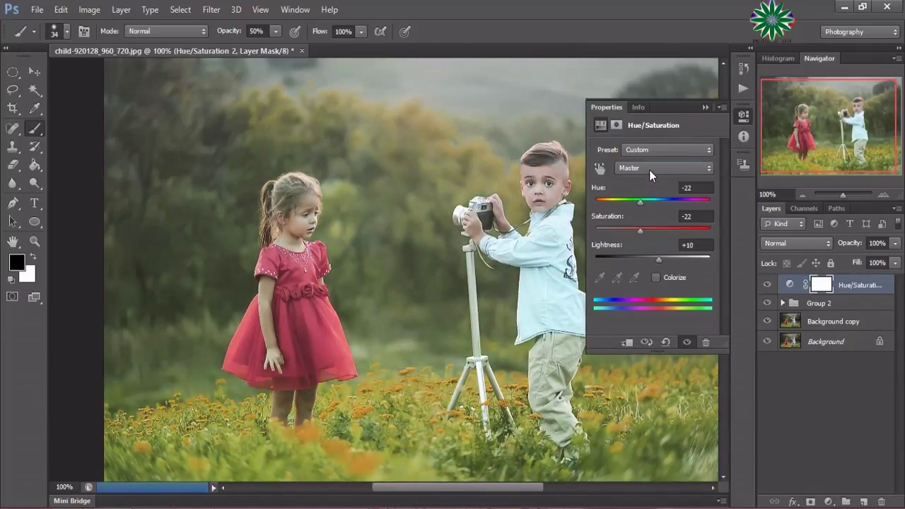
# On the Reds range, compare Colorize, then shift the hue to +7 and fine-tune it to +2.
pyautogui.click(649, 169)
pyautogui.click(654, 195)
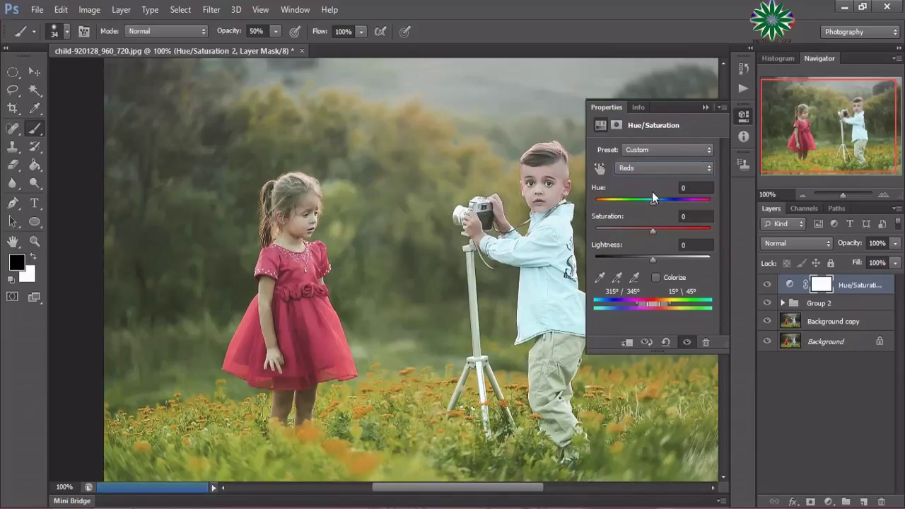
pyautogui.click(656, 280)
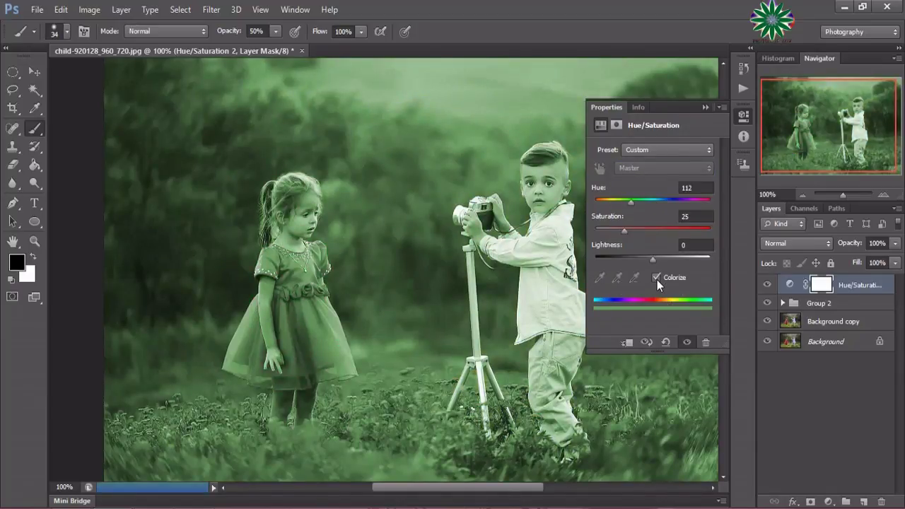
pyautogui.click(656, 279)
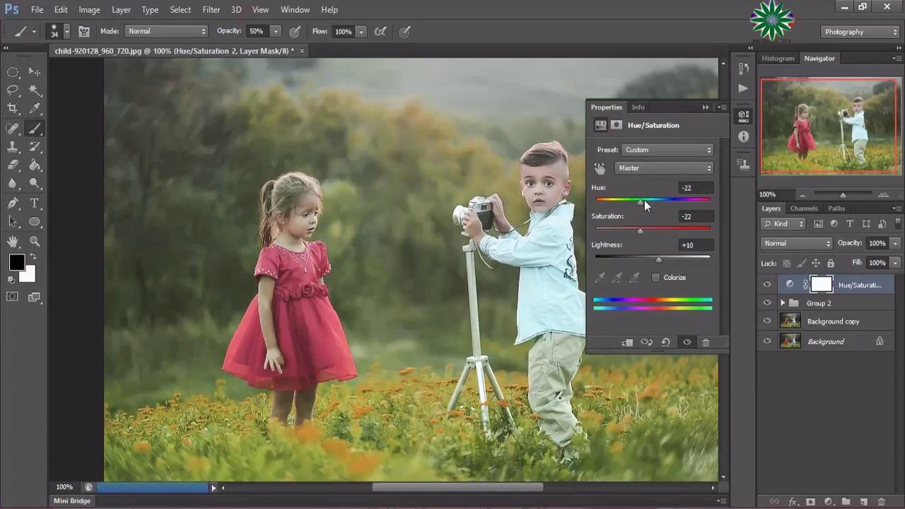
pyautogui.moveTo(644, 200)
pyautogui.mouseDown()
pyautogui.moveTo(656, 205)
pyautogui.moveTo(661, 231)
pyautogui.moveTo(643, 258)
pyautogui.mouseUp()
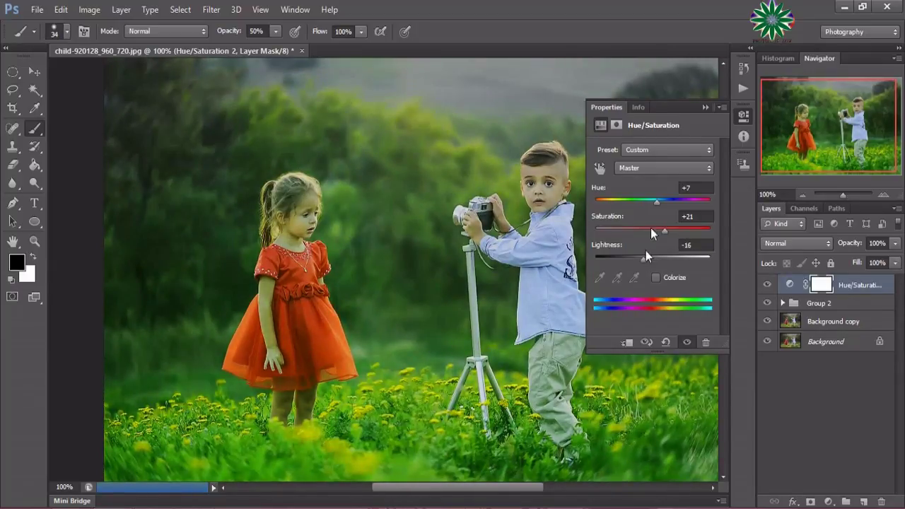
pyautogui.moveTo(654, 203); pyautogui.dragTo(654, 203)
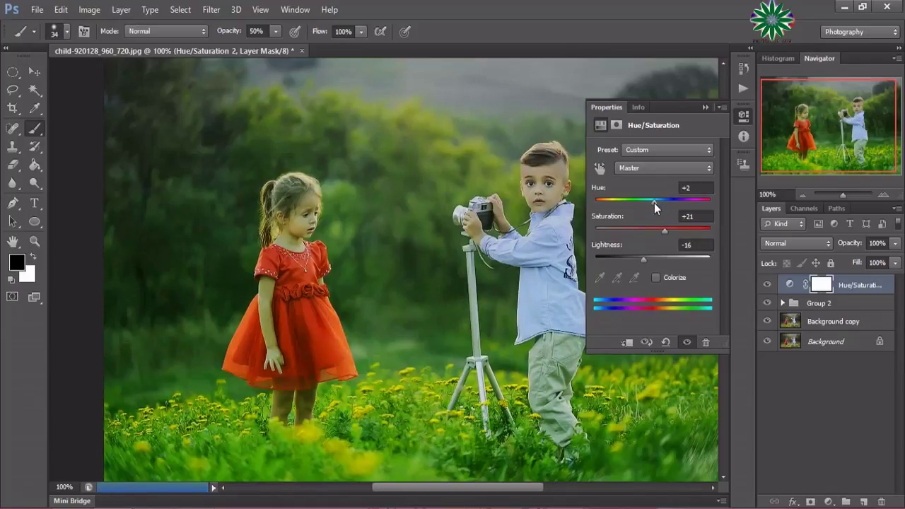
pyautogui.click(655, 278)
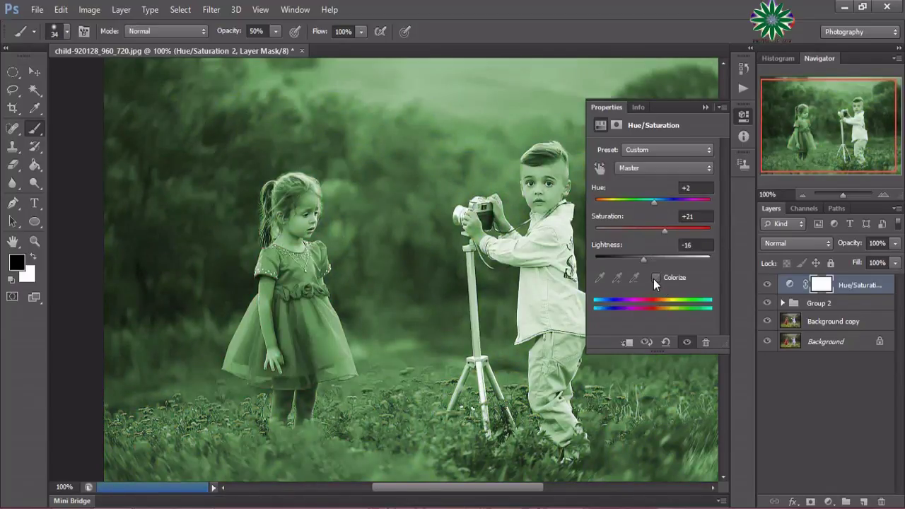
pyautogui.click(653, 278)
# Collapse the Properties panel and toggle the Hue/Saturation layer off and on to compare.
pyautogui.click(703, 107)
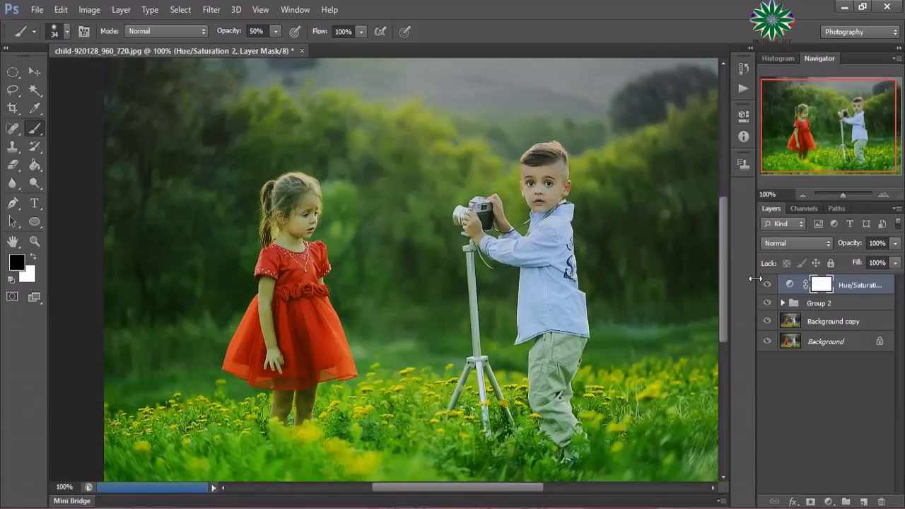
pyautogui.click(766, 284)
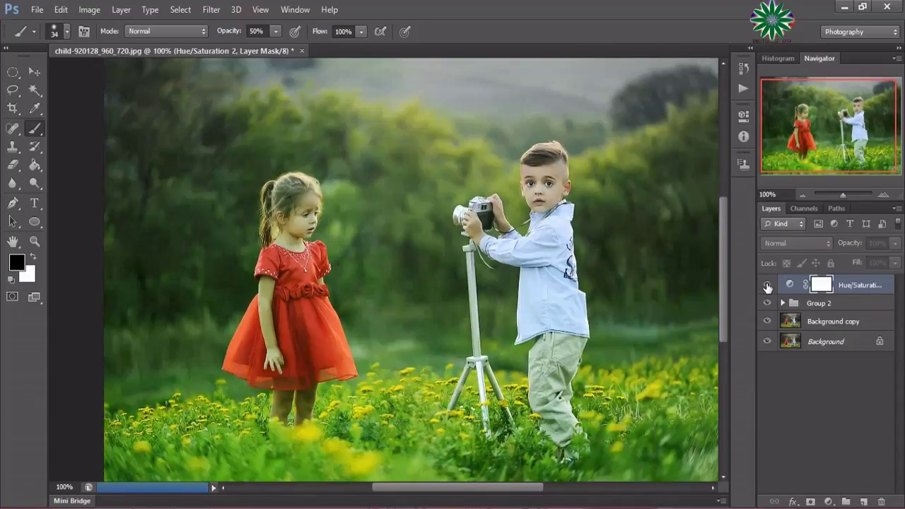
pyautogui.click(767, 284)
# Group Hue/Saturation 2 and Group 2 together into a new Group 3.
pyautogui.click(767, 285)
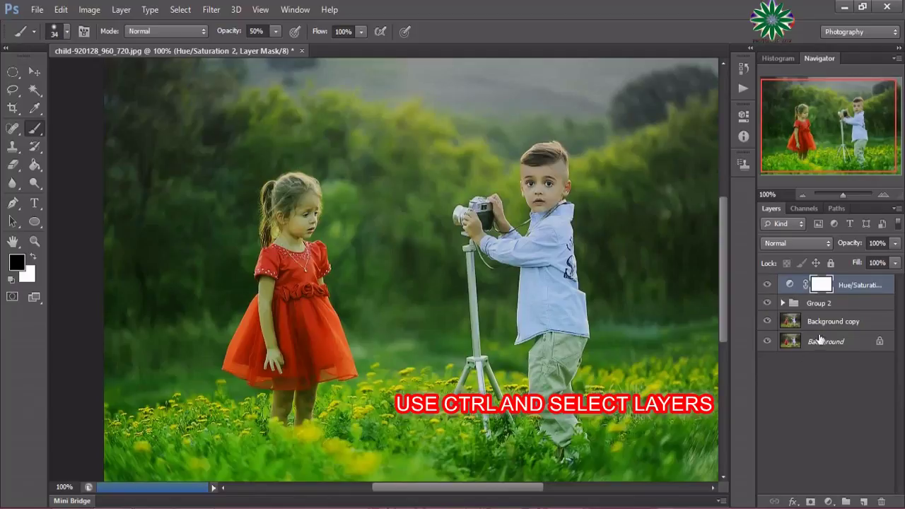
pyautogui.keyDown('ctrl'); pyautogui.click(825, 304); pyautogui.keyUp('ctrl')
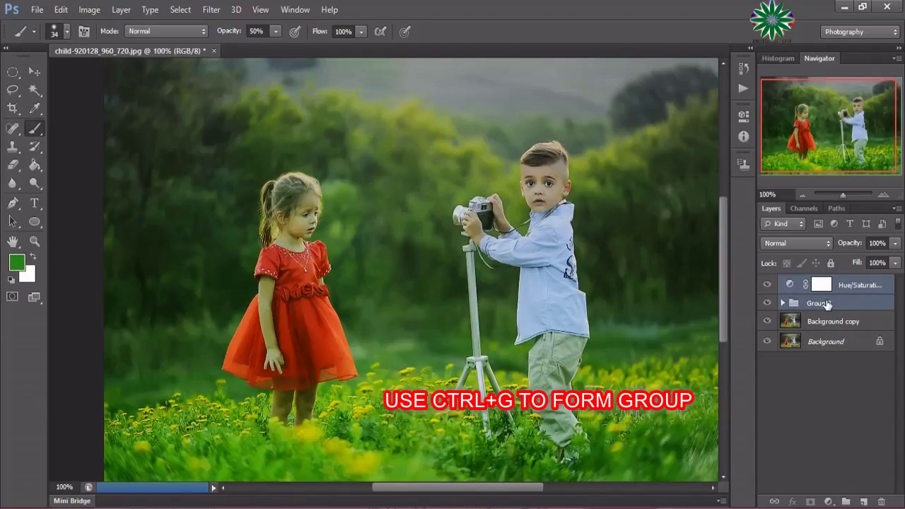
pyautogui.hotkey('ctrl', 'g')
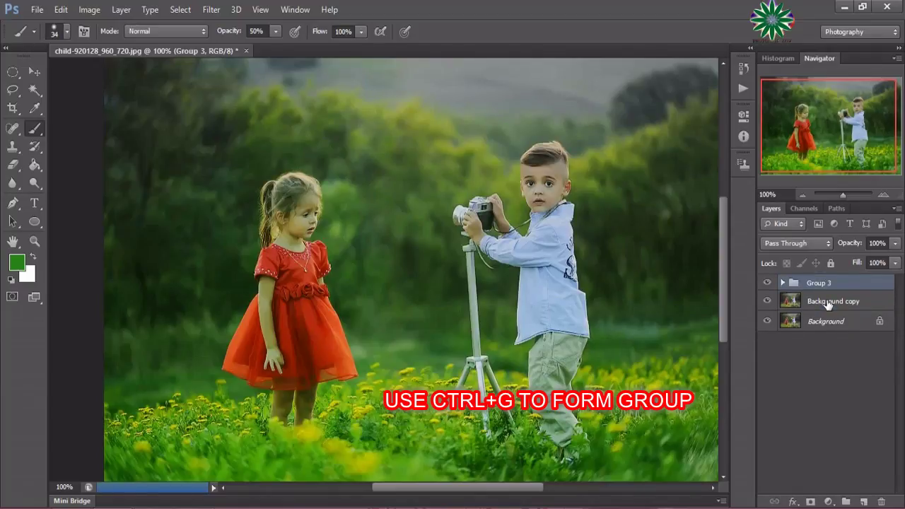